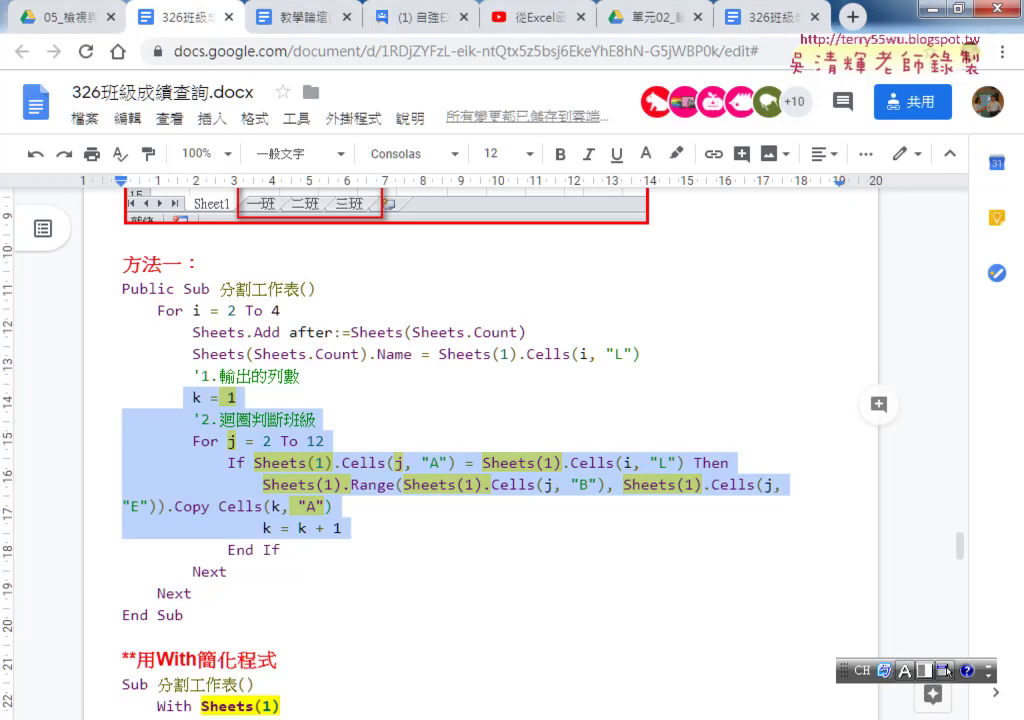
In the grades workbook, run 批次刪除工作表 to remove 一班, 二班 and 三班, then open Module1's code.
{"action": "mouse_move", "coordinate": [400, 628]}
{"action": "left_click", "coordinate": [400, 604]}
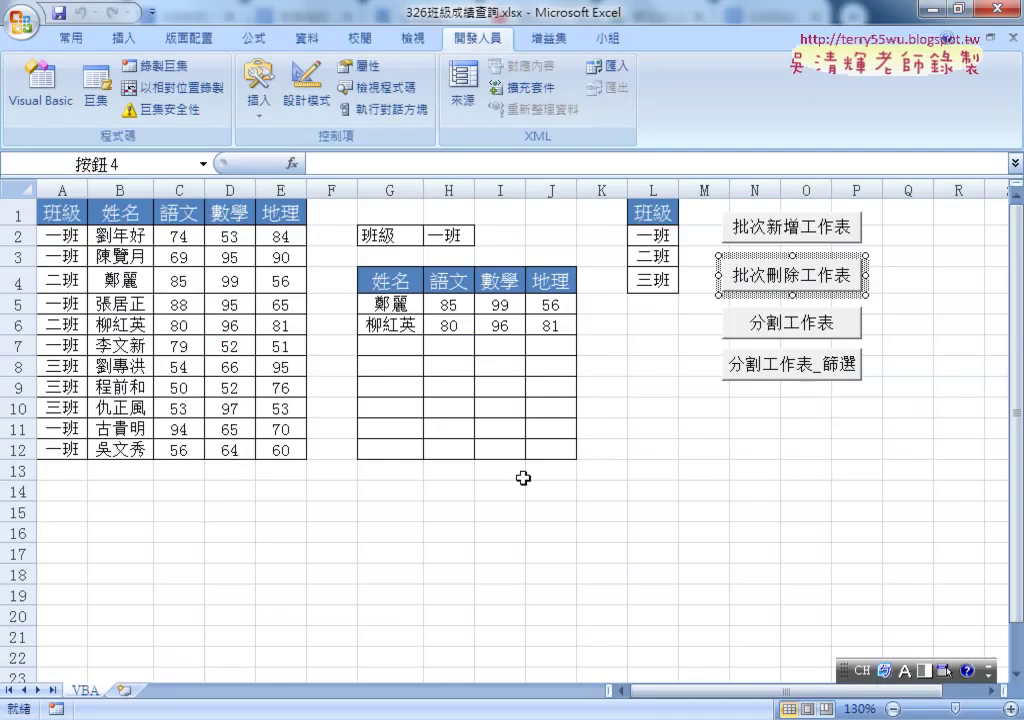
{"action": "left_click", "coordinate": [700, 469]}
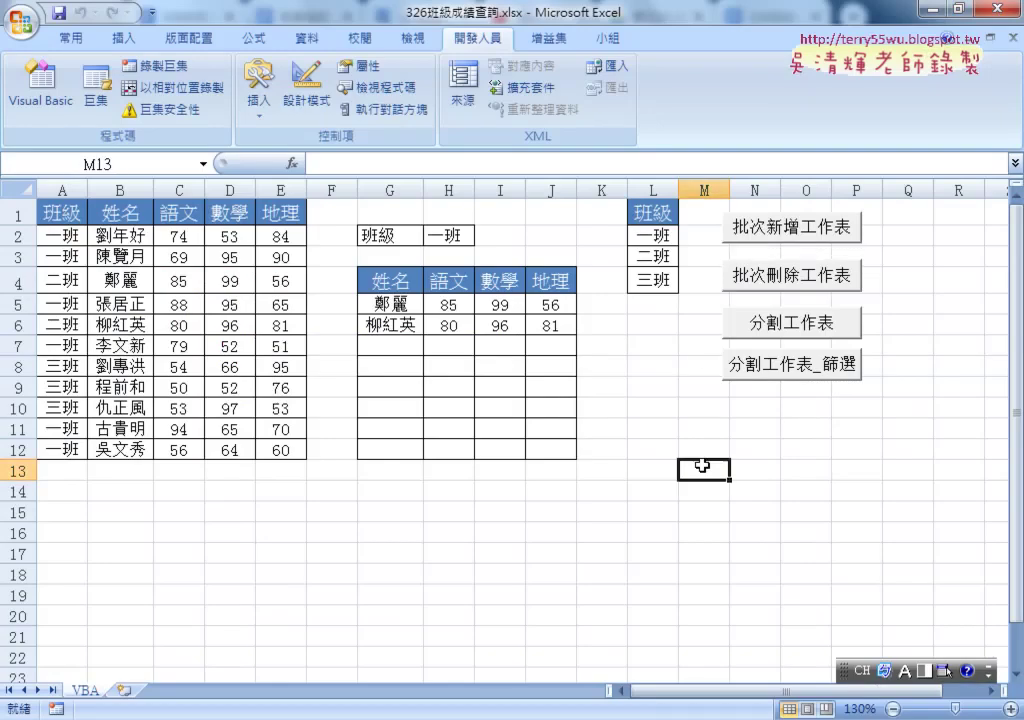
{"action": "left_click", "coordinate": [790, 281]}
{"action": "left_click", "coordinate": [42, 105]}
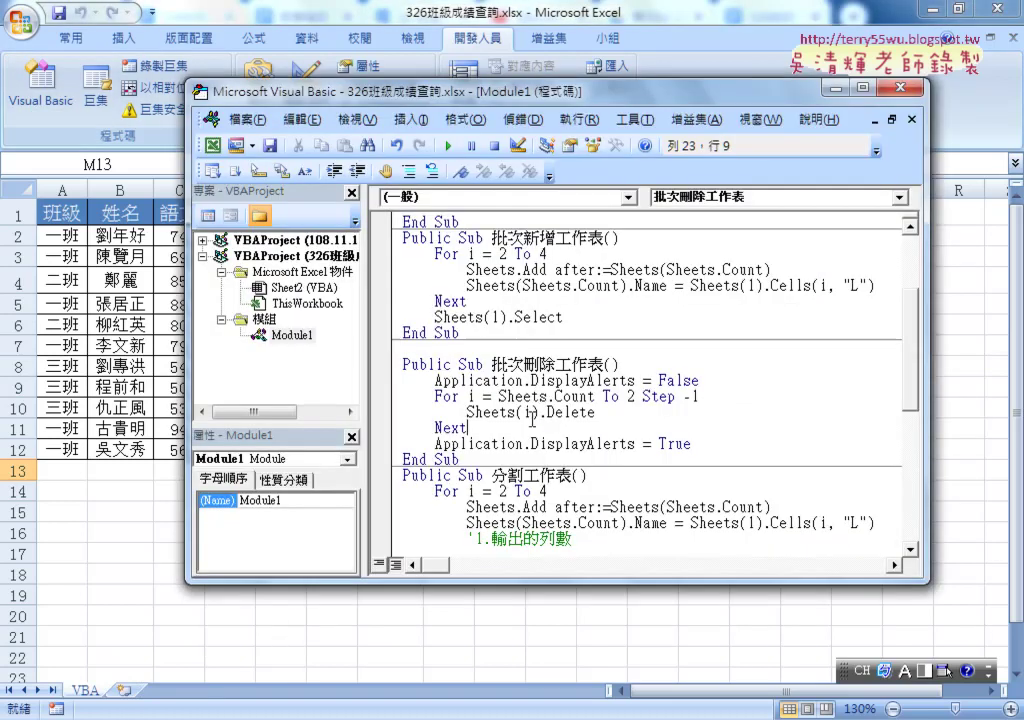
{"action": "left_click_drag", "start_coordinate": [499, 396], "coordinate": [597, 396]}
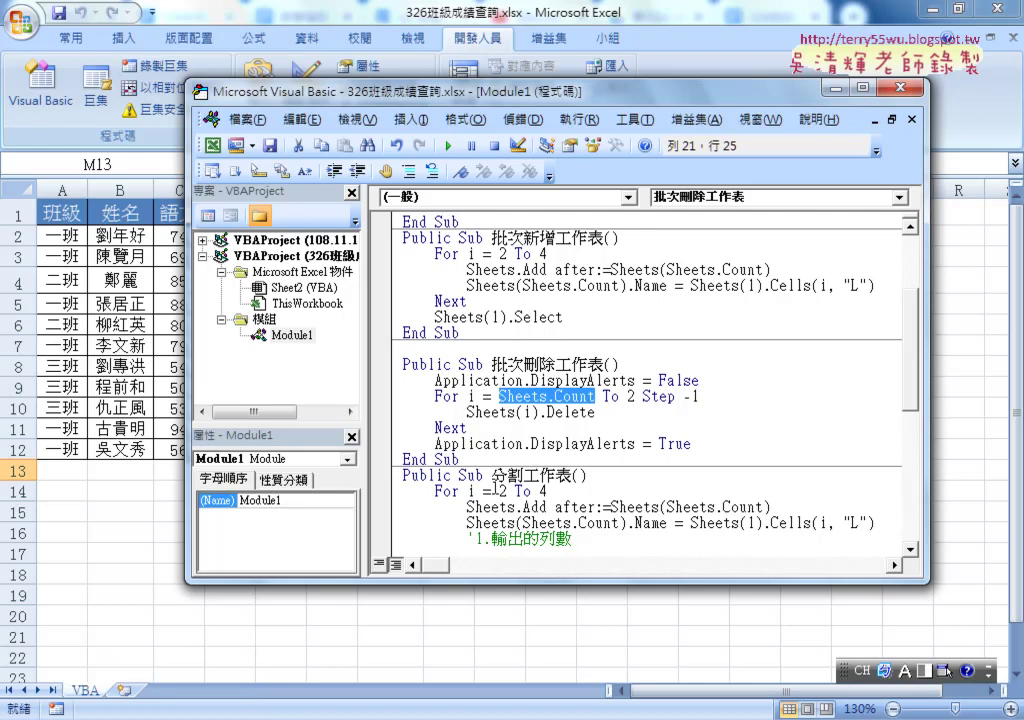
{"action": "left_click", "coordinate": [637, 396]}
{"action": "left_click", "coordinate": [662, 396]}
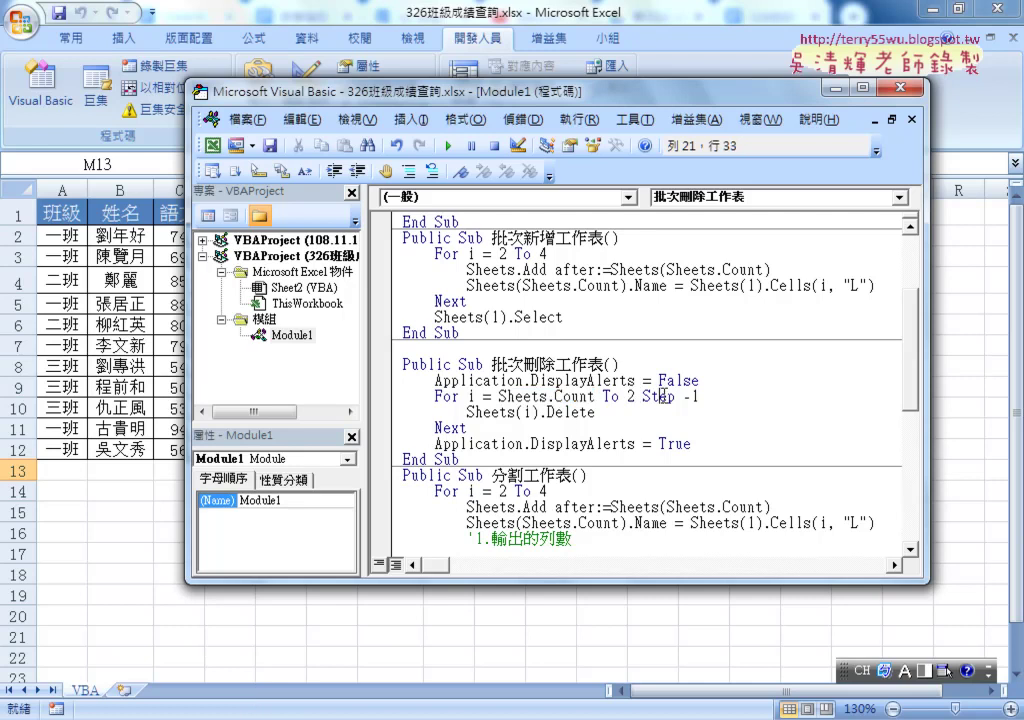
{"action": "left_click_drag", "start_coordinate": [596, 412], "coordinate": [468, 412]}
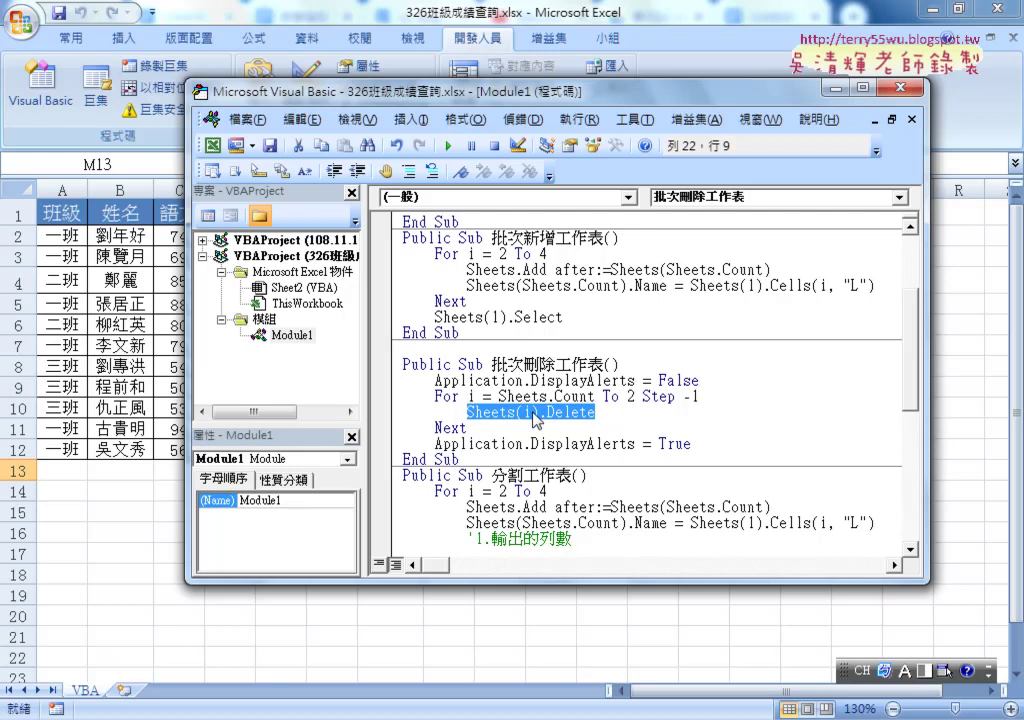
{"action": "left_click_drag", "start_coordinate": [434, 381], "coordinate": [704, 380]}
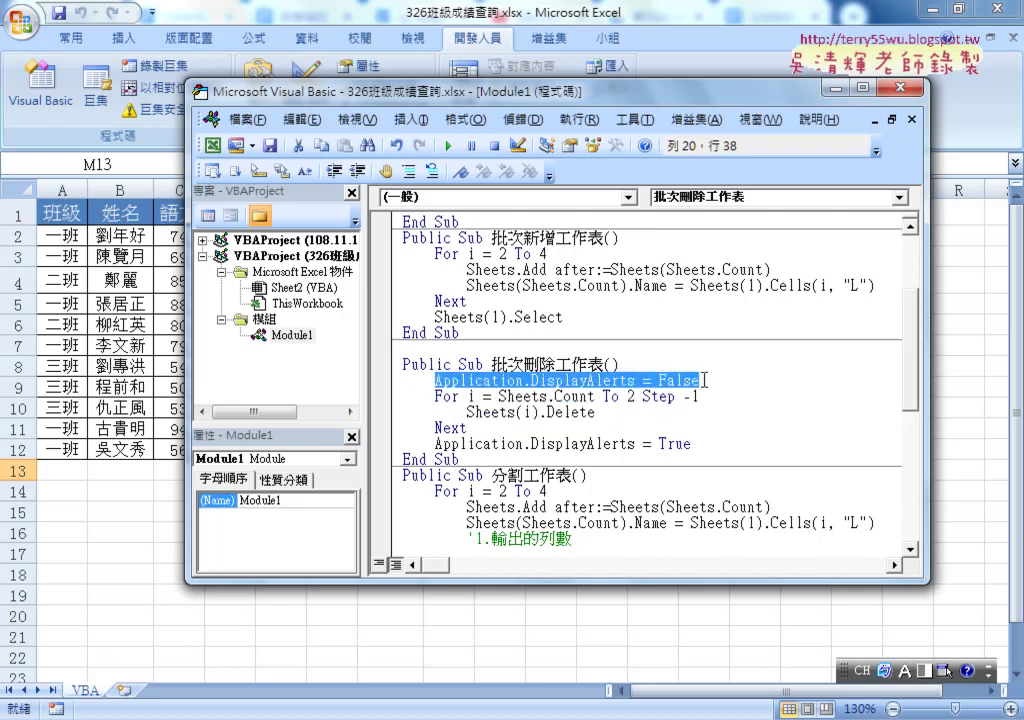
Comment out both Application.DisplayAlerts lines in the batch-delete macro with an apostrophe.
{"action": "left_click", "coordinate": [434, 396]}
{"action": "left_click", "coordinate": [440, 381]}
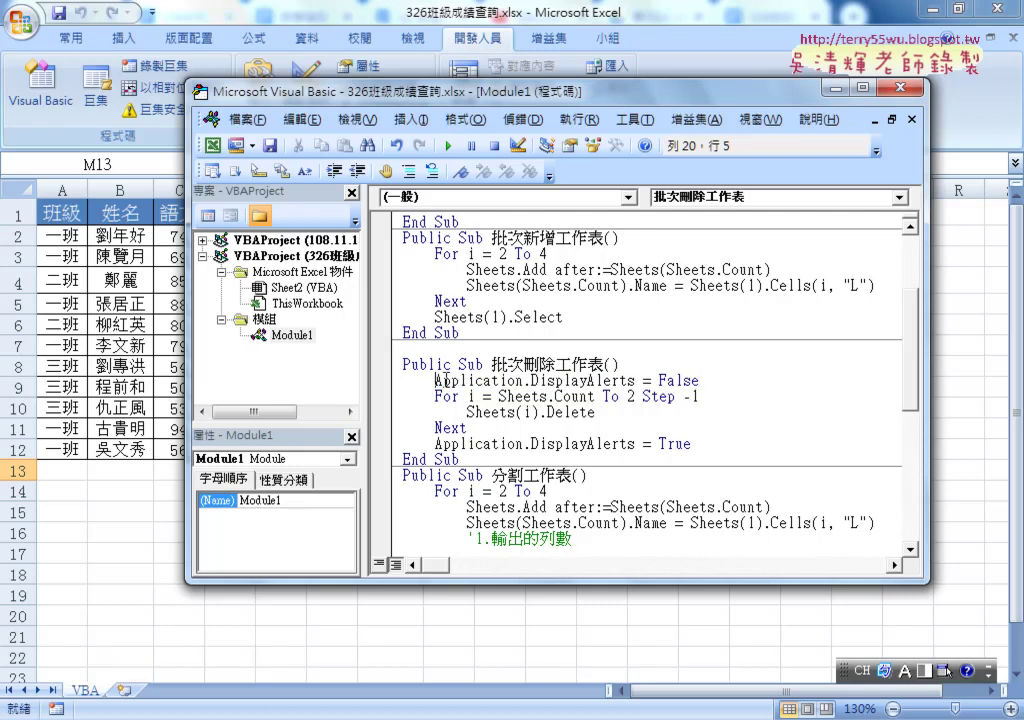
{"action": "type", "text": "'"}
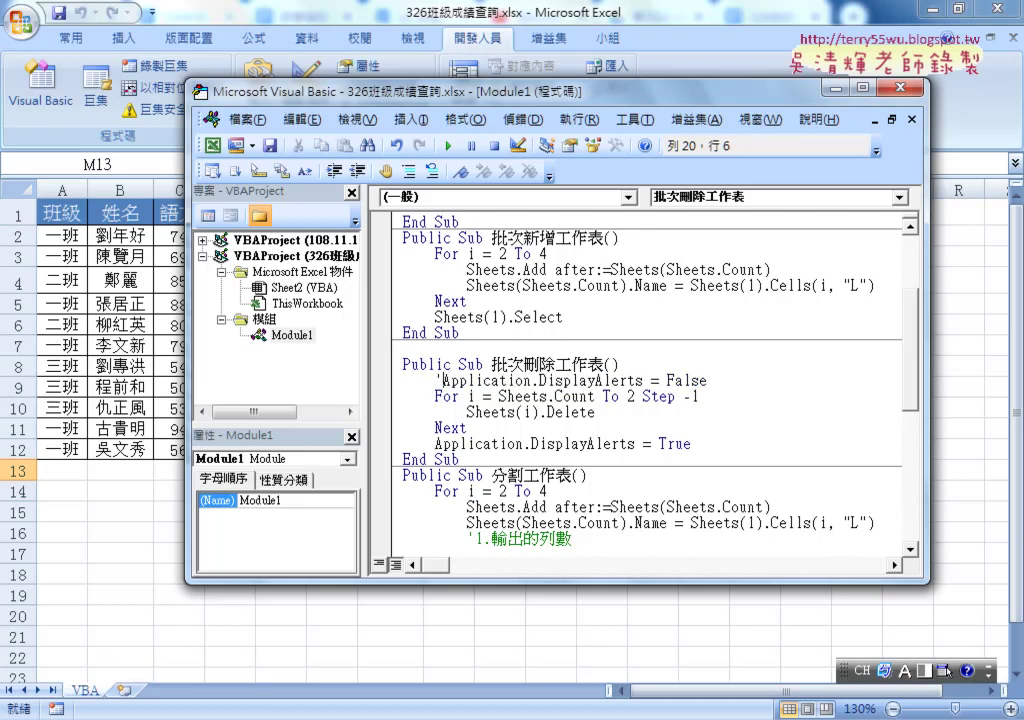
{"action": "key", "text": "Down"}
{"action": "key", "text": "Down"}
{"action": "key", "text": "Down"}
{"action": "key", "text": "Down"}
{"action": "key", "text": "Left"}
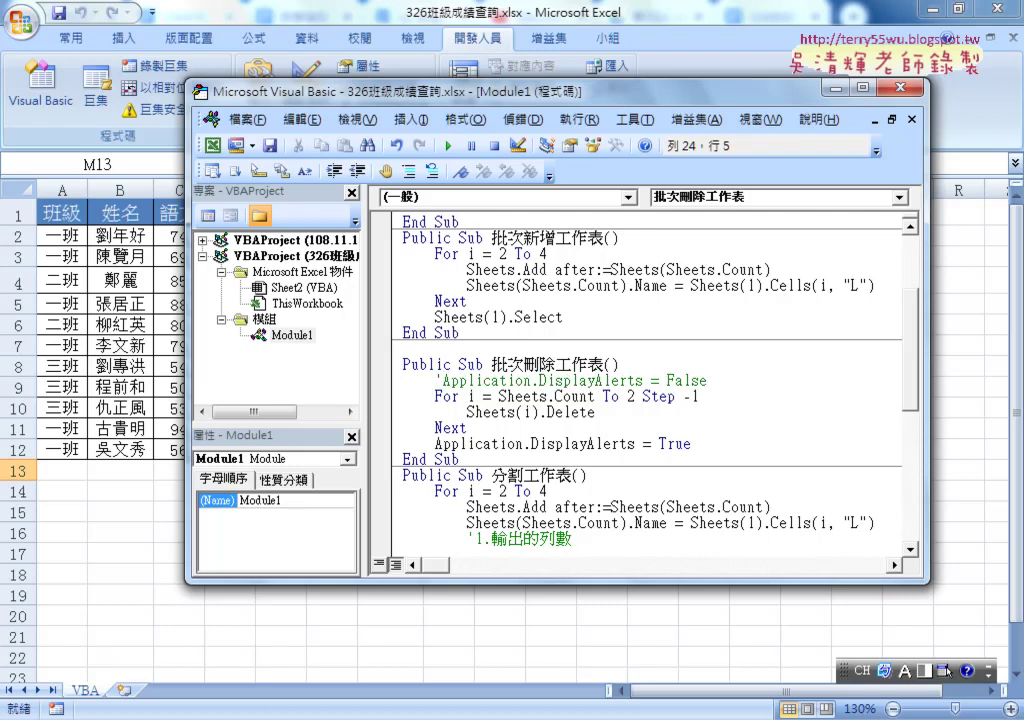
{"action": "type", "text": "'"}
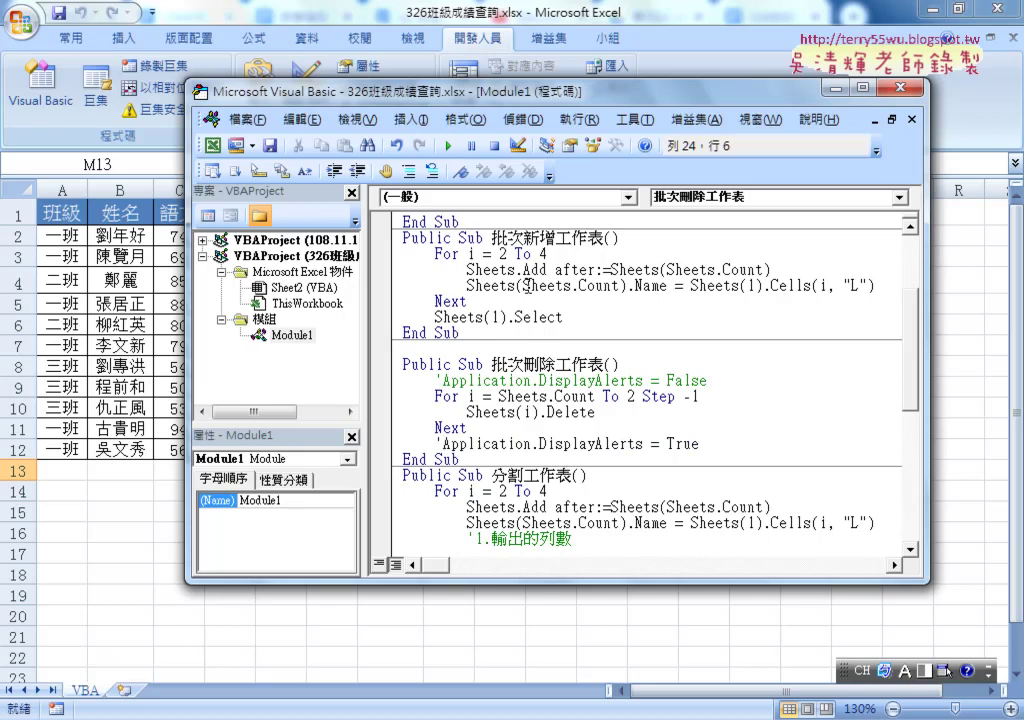
Run 批次新增工作表 to recreate the class sheets, then 批次刪除工作表, approving all three deletion prompts.
{"action": "left_click", "coordinate": [522, 285]}
{"action": "key", "text": "F5"}
{"action": "left_click", "coordinate": [508, 405]}
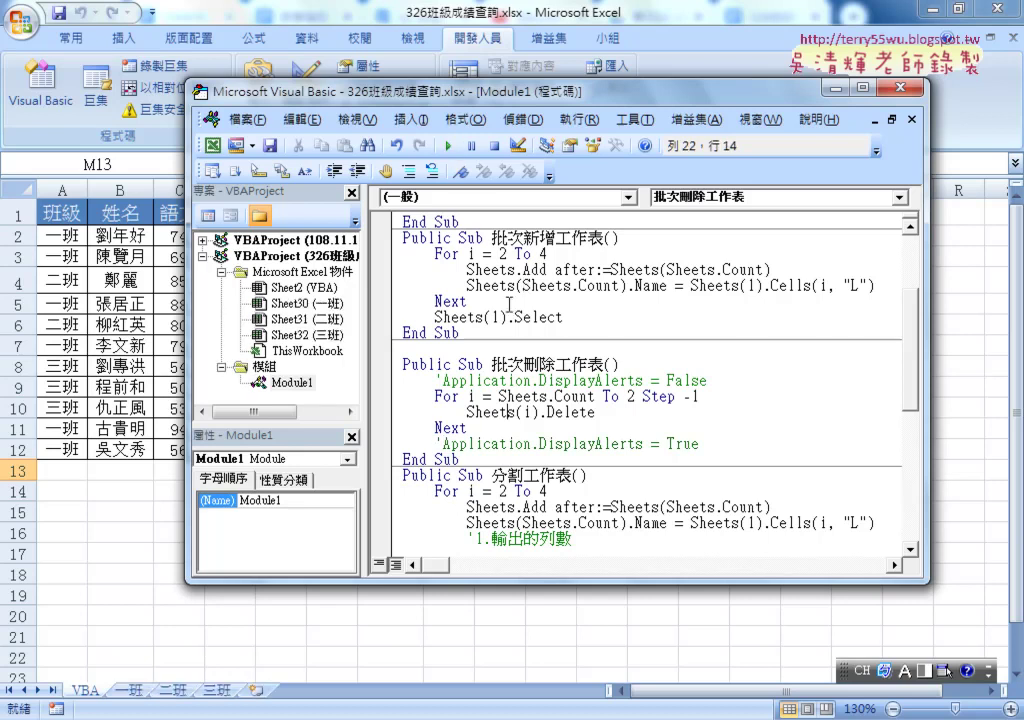
{"action": "left_click", "coordinate": [448, 146]}
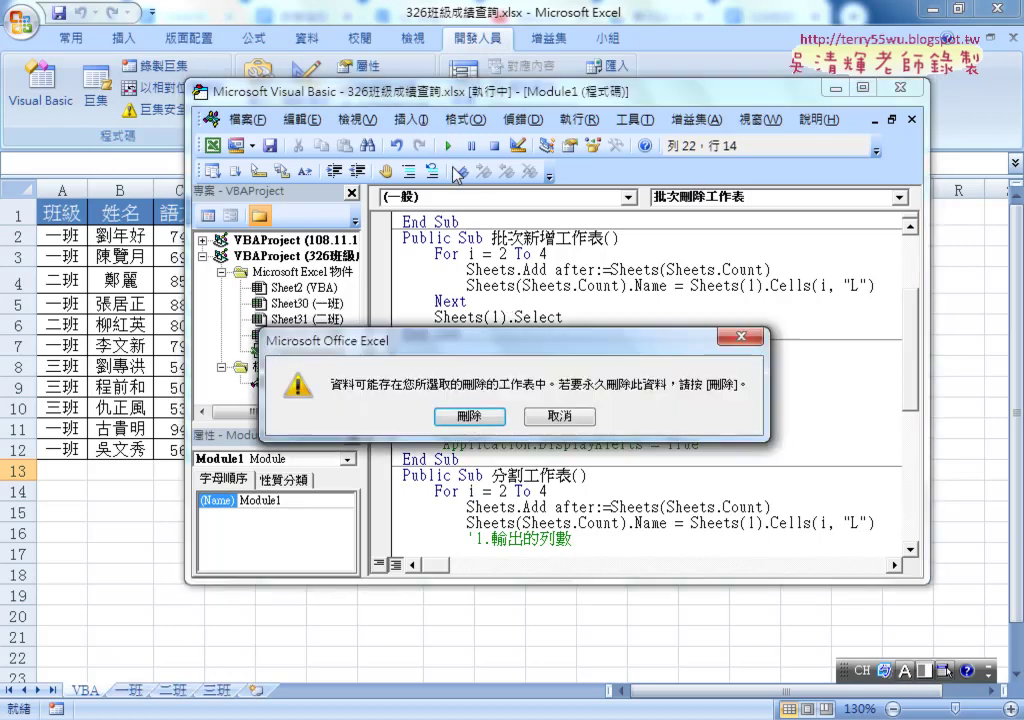
{"action": "left_click", "coordinate": [468, 417]}
{"action": "left_click", "coordinate": [468, 417]}
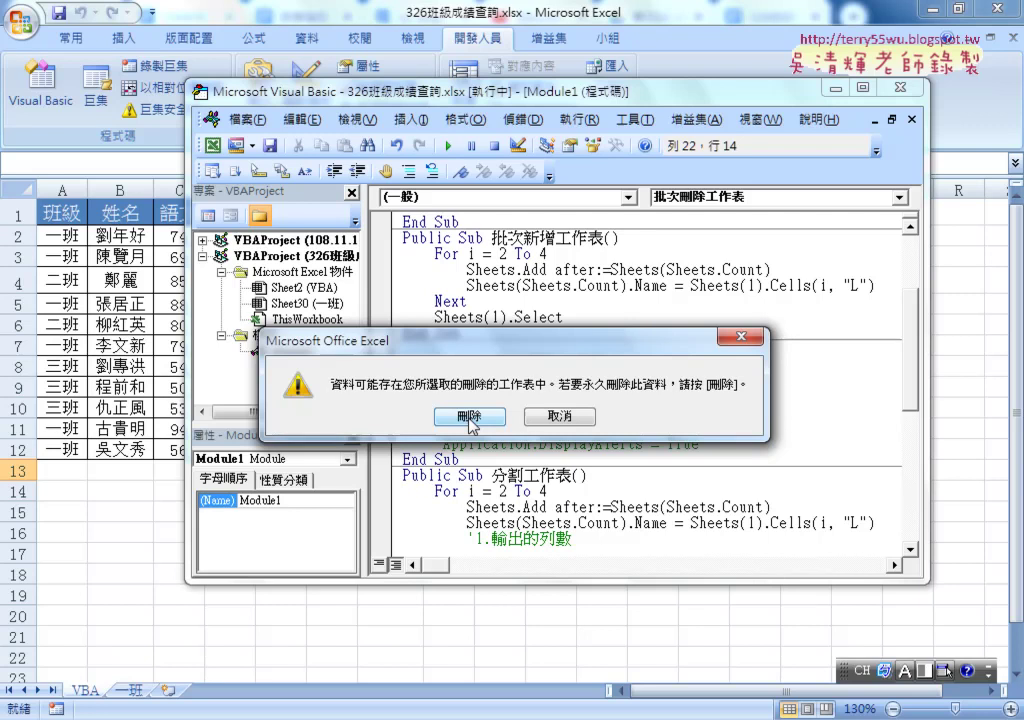
{"action": "key", "text": "Return"}
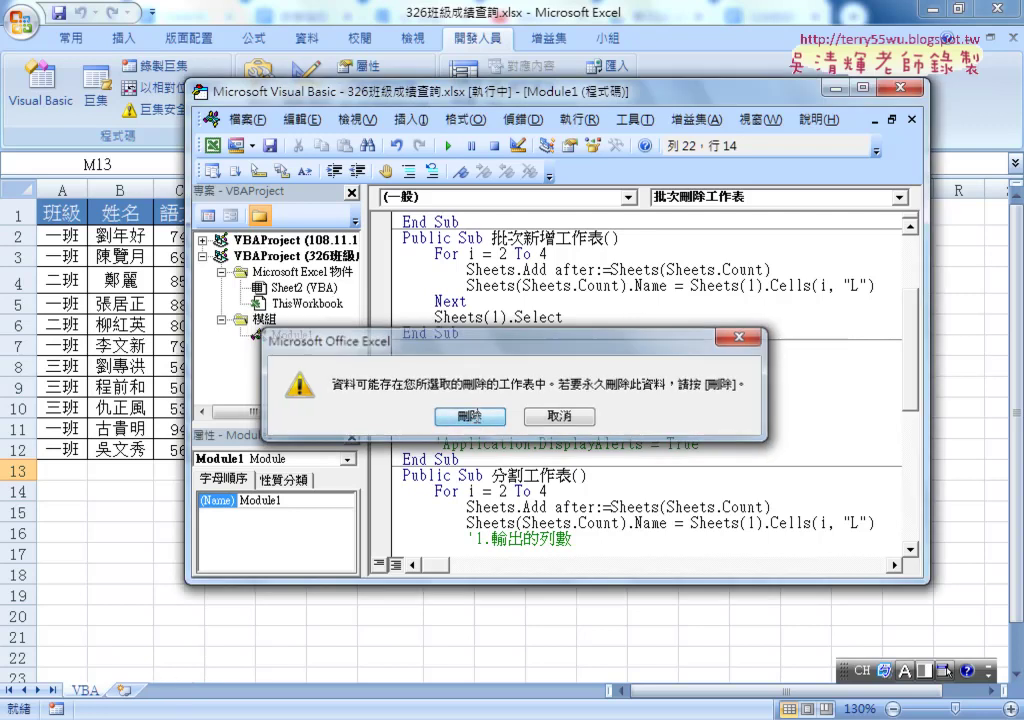
Delete the apostrophes before DisplayAlerts = False and DisplayAlerts = True, then select the True value.
{"action": "left_click", "coordinate": [440, 380]}
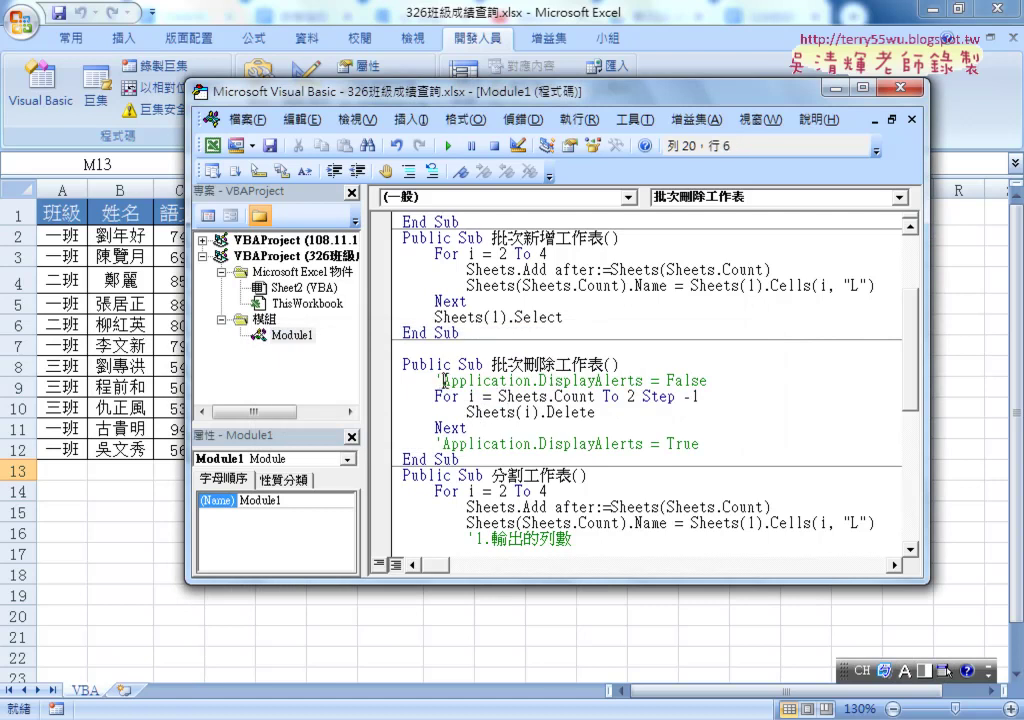
{"action": "key", "text": "Delete"}
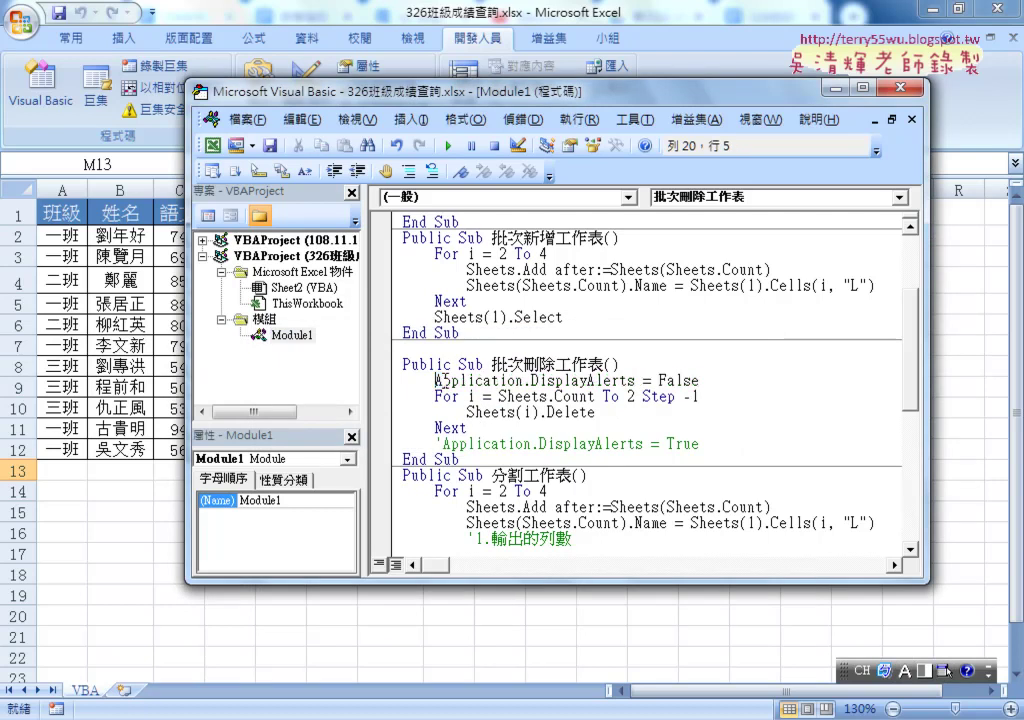
{"action": "key", "text": "Down"}
{"action": "key", "text": "Down"}
{"action": "key", "text": "Down"}
{"action": "key", "text": "Down"}
{"action": "key", "text": "Delete"}
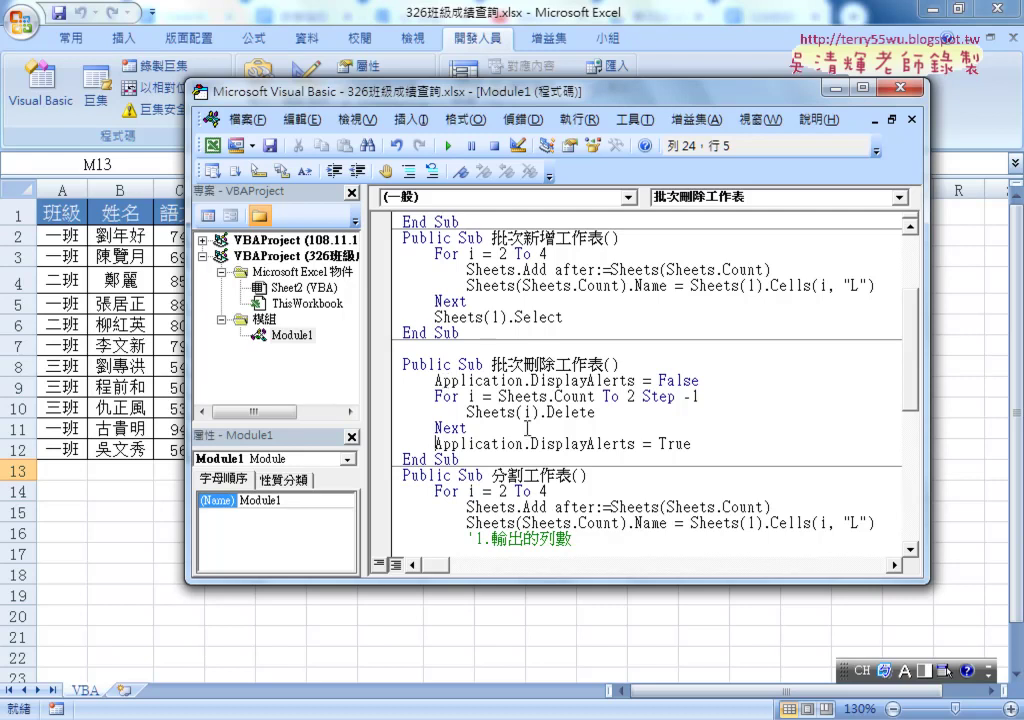
{"action": "left_click_drag", "start_coordinate": [660, 443], "coordinate": [693, 444]}
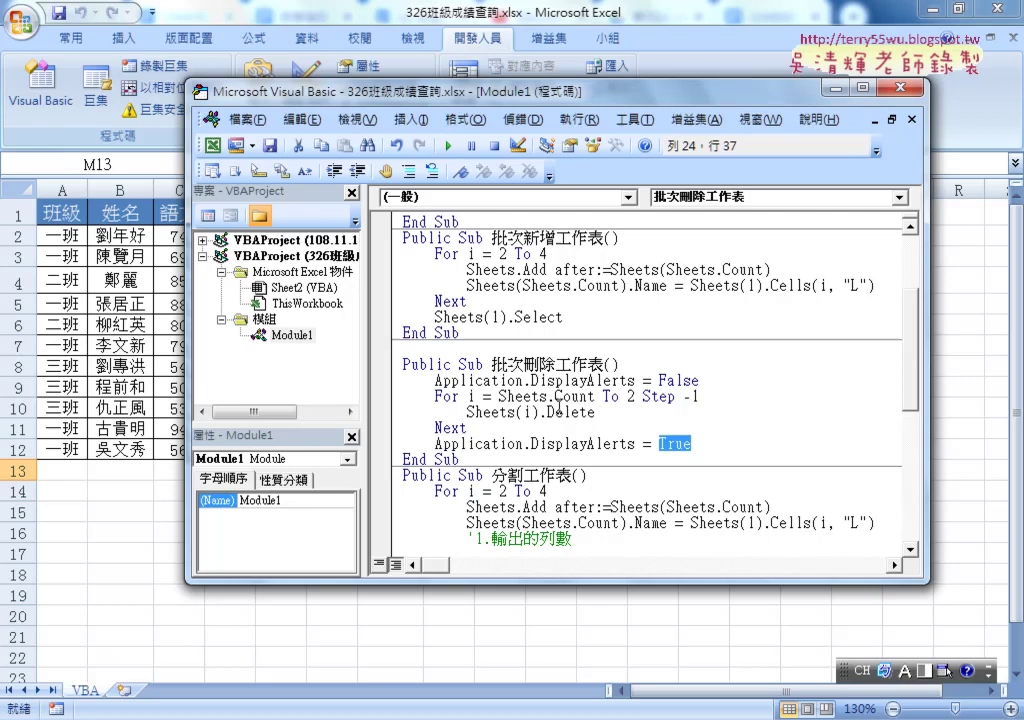
Scroll through Module1, pointing out the 批次新增工作表 loop and the grade-copying loop.
{"action": "scroll", "coordinate": [558, 410], "scroll_direction": "down", "scroll_amount": 1}
{"action": "scroll", "coordinate": [560, 407], "scroll_direction": "down", "scroll_amount": 1}
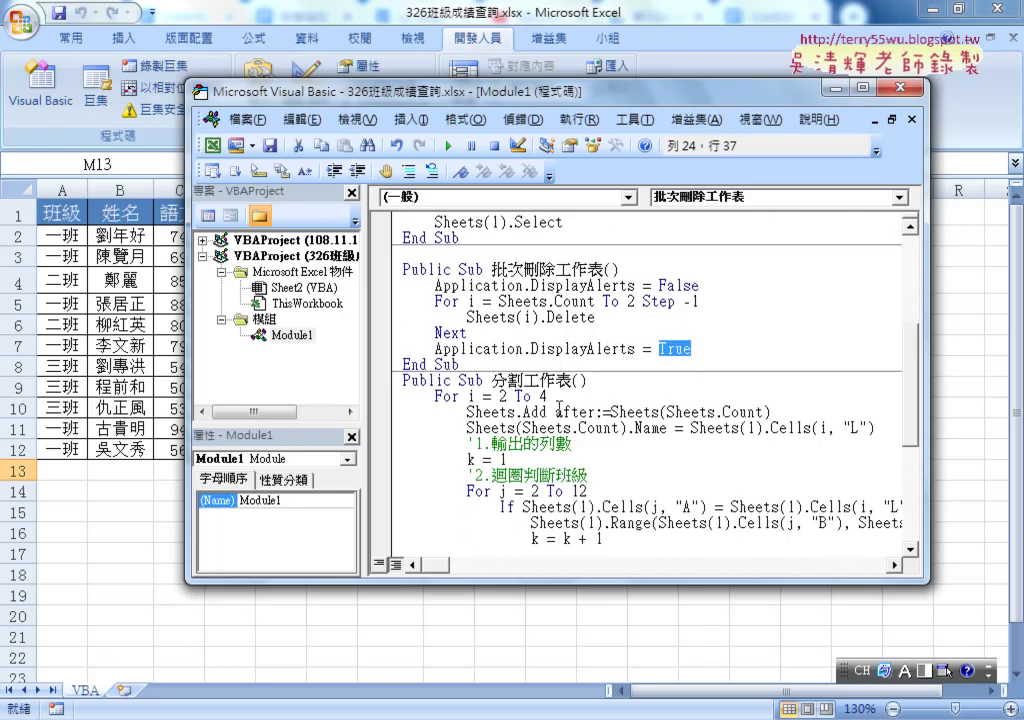
{"action": "scroll", "coordinate": [558, 405], "scroll_direction": "up", "scroll_amount": 2}
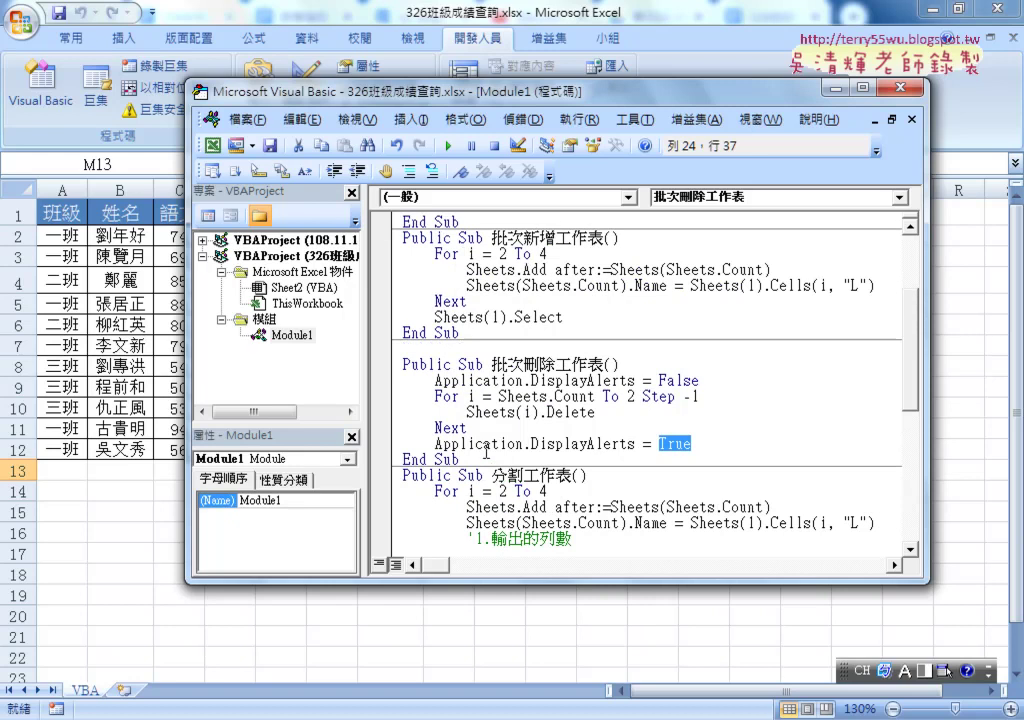
{"action": "left_click", "coordinate": [519, 254]}
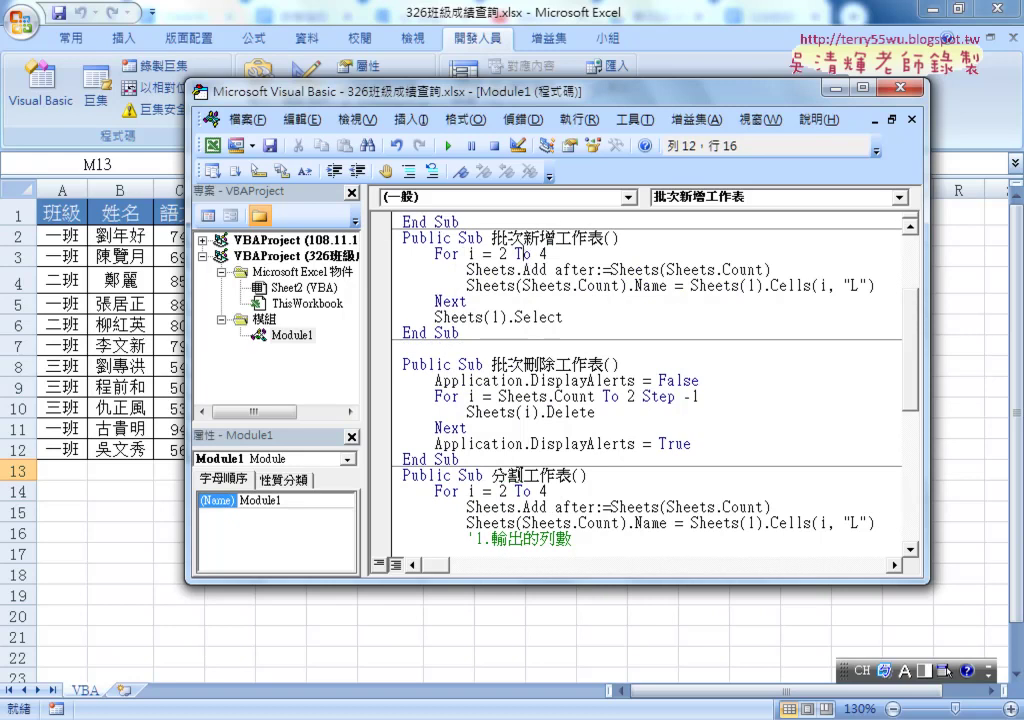
{"action": "scroll", "coordinate": [519, 472], "scroll_direction": "up", "scroll_amount": 1}
{"action": "scroll", "coordinate": [519, 472], "scroll_direction": "up", "scroll_amount": 1}
{"action": "scroll", "coordinate": [519, 472], "scroll_direction": "up", "scroll_amount": 1}
{"action": "scroll", "coordinate": [524, 345], "scroll_direction": "down", "scroll_amount": 1}
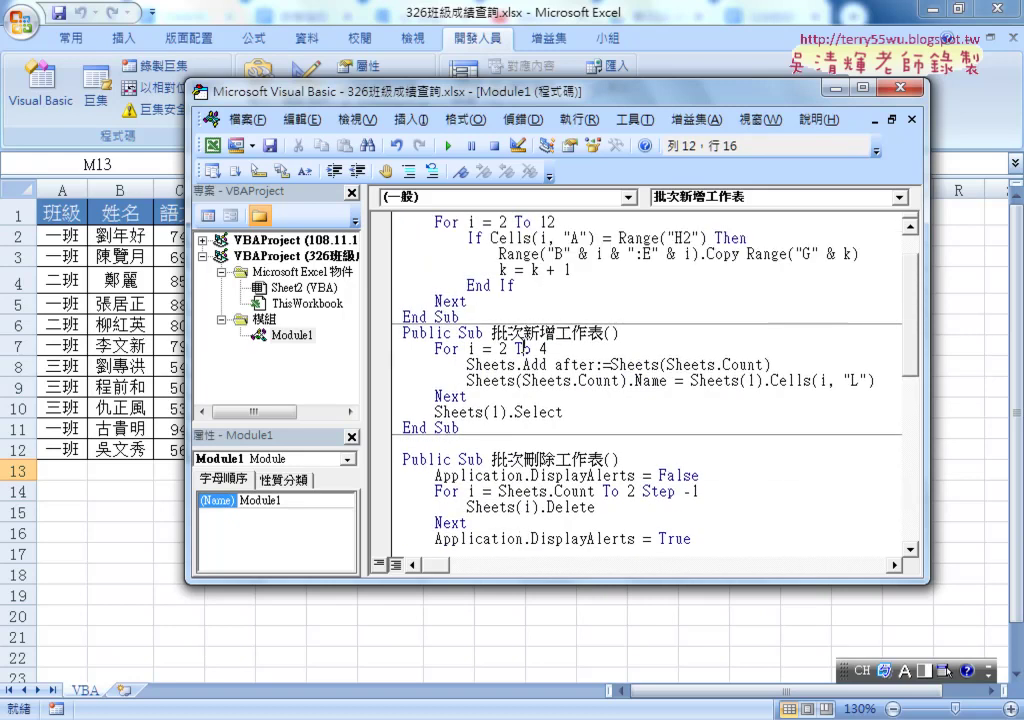
{"action": "scroll", "coordinate": [520, 343], "scroll_direction": "up", "scroll_amount": 1}
{"action": "mouse_move", "coordinate": [490, 332]}
{"action": "left_mouse_down"}
{"action": "mouse_move", "coordinate": [450, 327]}
{"action": "mouse_move", "coordinate": [404, 270]}
{"action": "left_mouse_up"}
{"action": "left_click", "coordinate": [468, 348]}
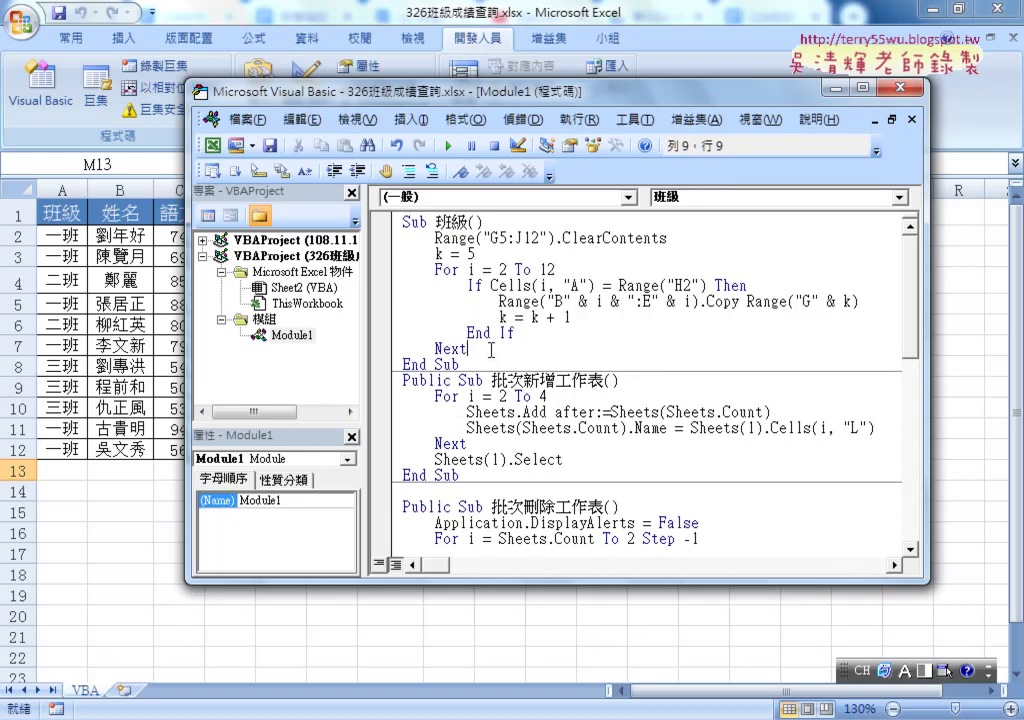
Scroll down to the 分割工作表 sub, then switch to the Google Docs notes.
{"action": "scroll", "coordinate": [503, 326], "scroll_direction": "down", "scroll_amount": 3}
{"action": "scroll", "coordinate": [503, 326], "scroll_direction": "down", "scroll_amount": 2}
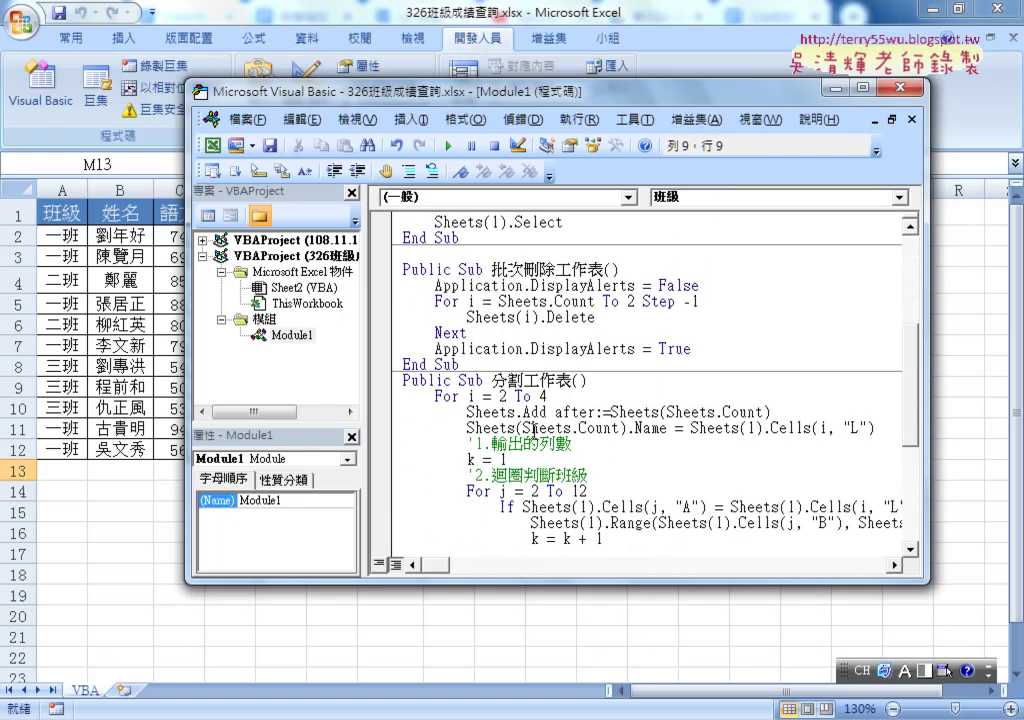
{"action": "scroll", "coordinate": [413, 297], "scroll_direction": "down", "scroll_amount": 2}
{"action": "scroll", "coordinate": [511, 388], "scroll_direction": "up", "scroll_amount": 4}
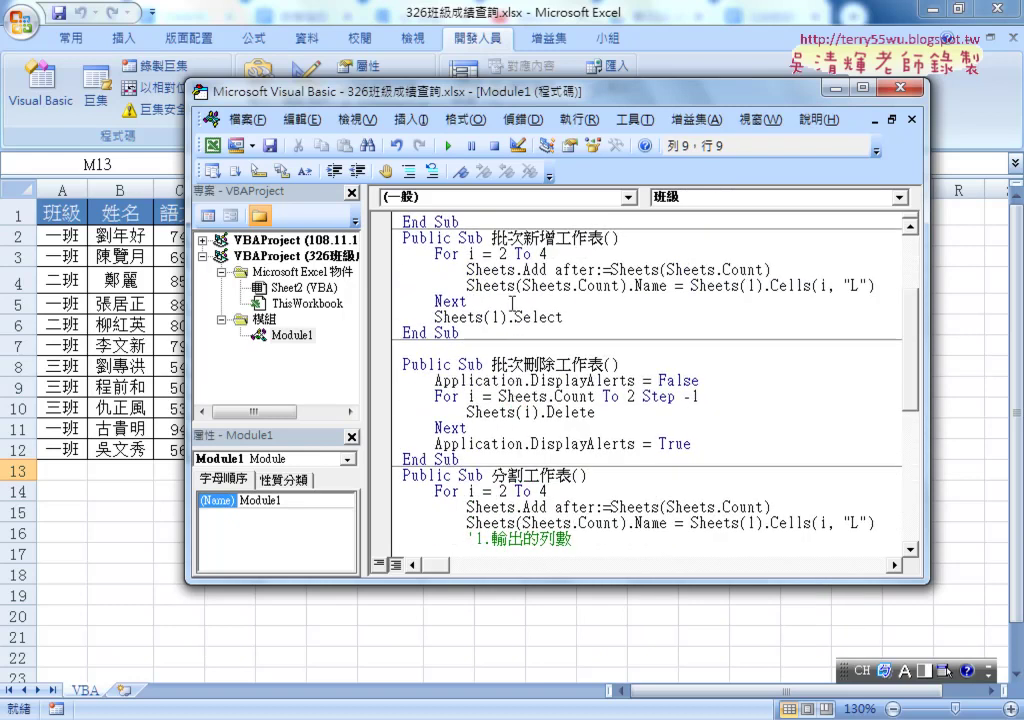
{"action": "scroll", "coordinate": [410, 250], "scroll_direction": "down", "scroll_amount": 2}
{"action": "scroll", "coordinate": [410, 250], "scroll_direction": "down", "scroll_amount": 2}
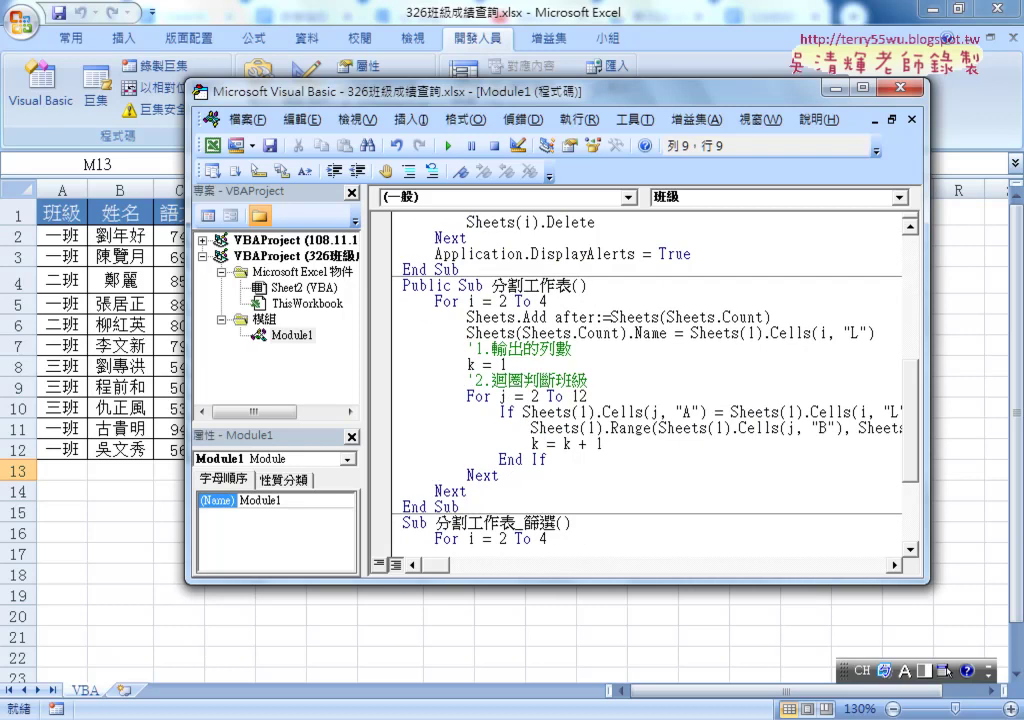
{"action": "key", "text": "alt+Tab"}
{"action": "scroll", "coordinate": [283, 600], "scroll_direction": "down", "scroll_amount": 1}
In the 方法一 code, highlight the lines that add and name sheets and the row-copying block.
{"action": "left_click", "coordinate": [280, 514]}
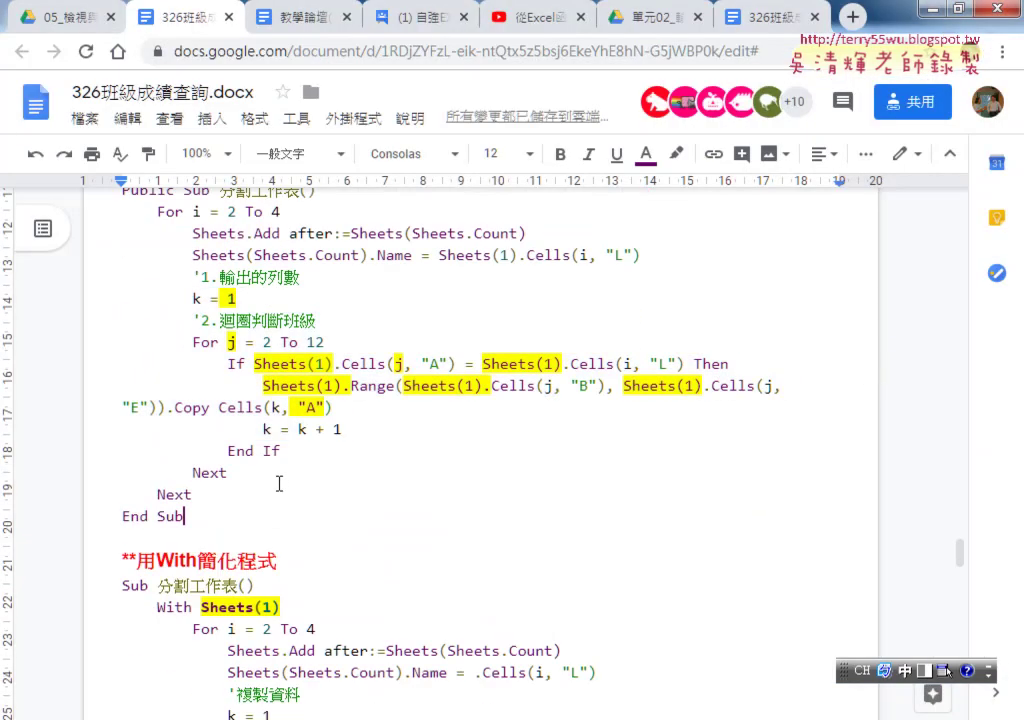
{"action": "scroll", "coordinate": [279, 484], "scroll_direction": "up", "scroll_amount": 1}
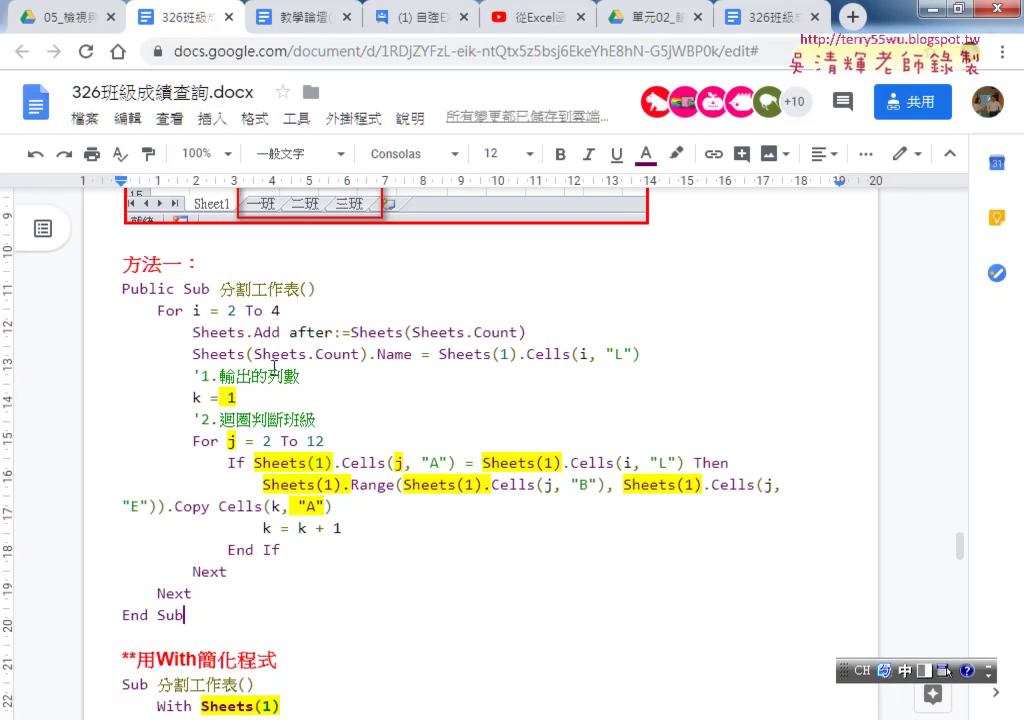
{"action": "left_click_drag", "start_coordinate": [642, 354], "coordinate": [114, 322]}
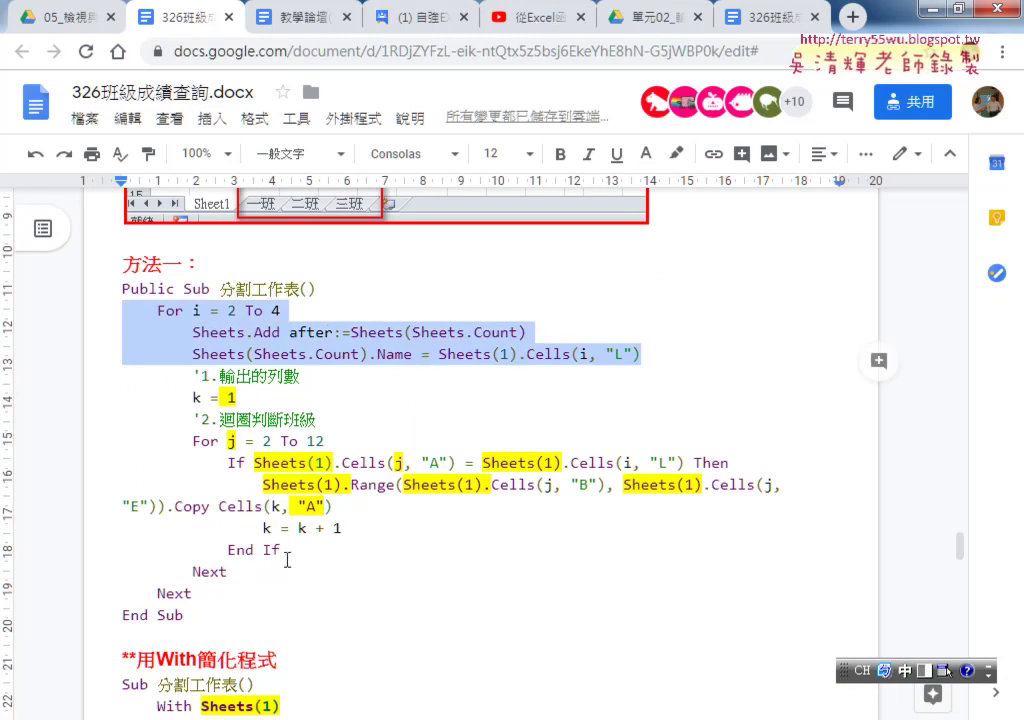
{"action": "left_click_drag", "start_coordinate": [287, 560], "coordinate": [84, 393]}
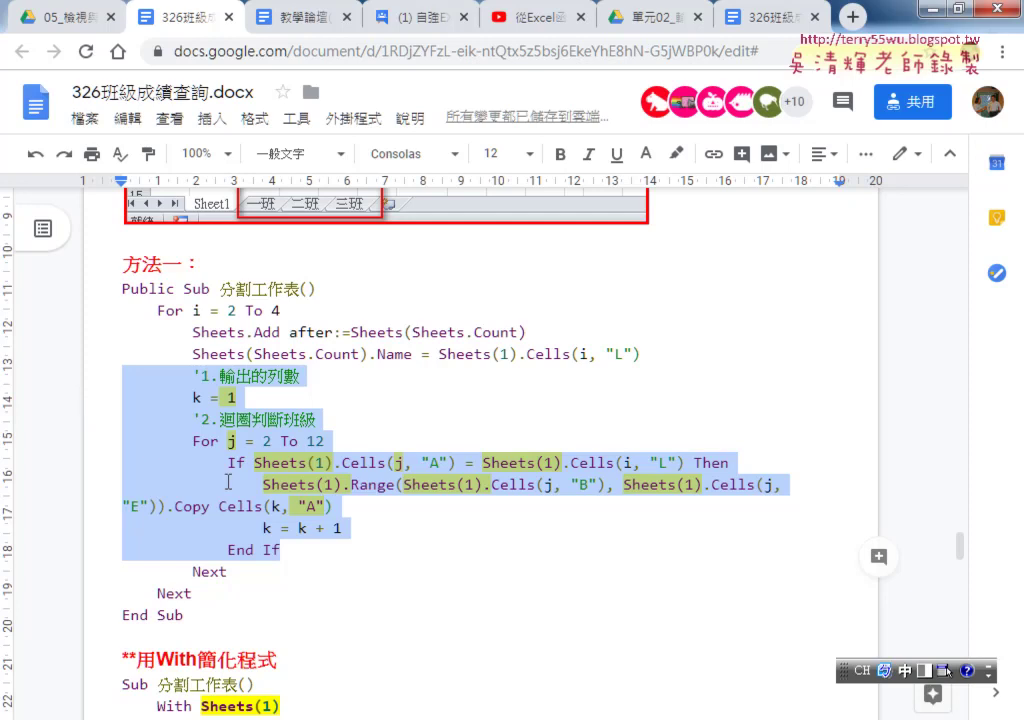
Highlight each Sheets(1) reference in the If and copy lines, then return to Excel.
{"action": "left_click_drag", "start_coordinate": [254, 462], "coordinate": [337, 462]}
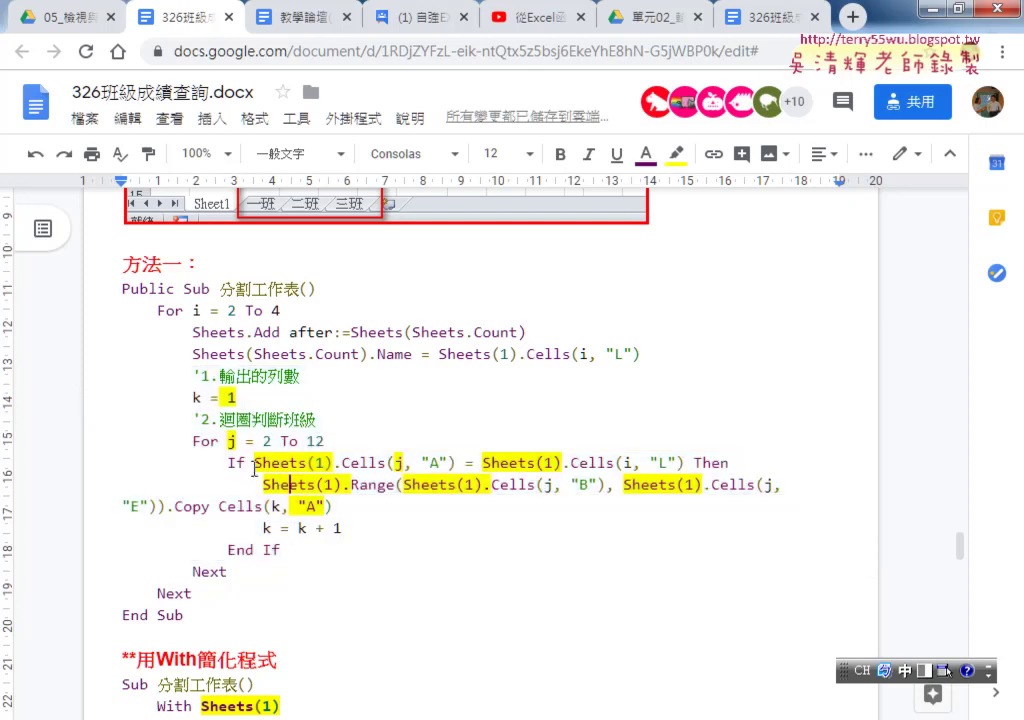
{"action": "left_click_drag", "start_coordinate": [481, 462], "coordinate": [560, 462]}
{"action": "left_click", "coordinate": [318, 484]}
{"action": "left_click", "coordinate": [686, 486]}
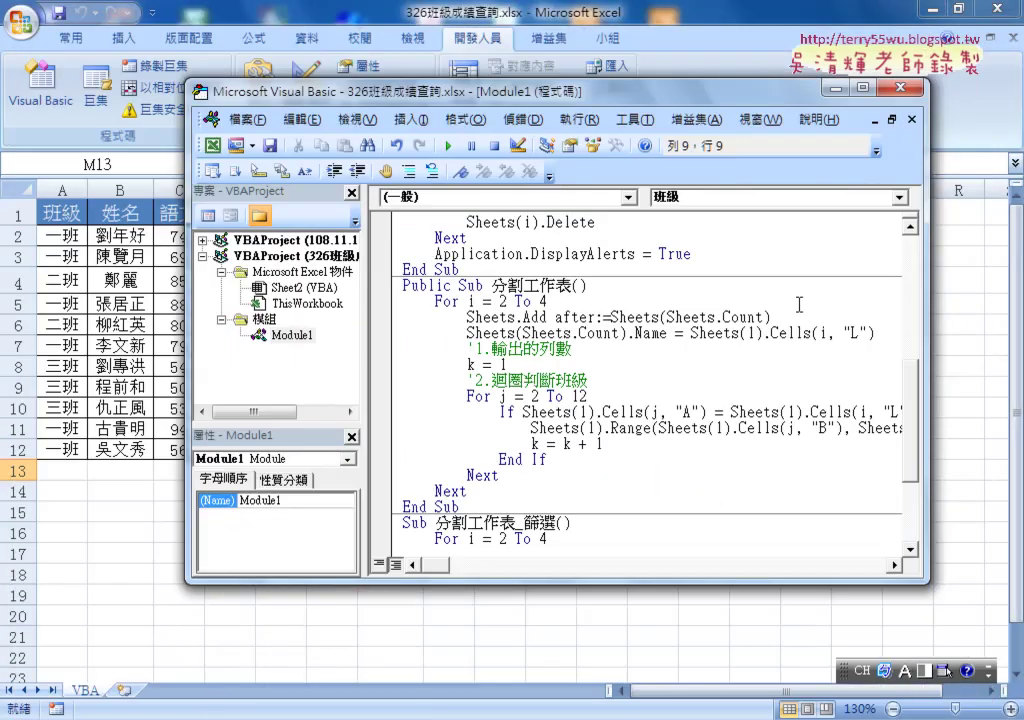
{"action": "key", "text": "alt+F11"}
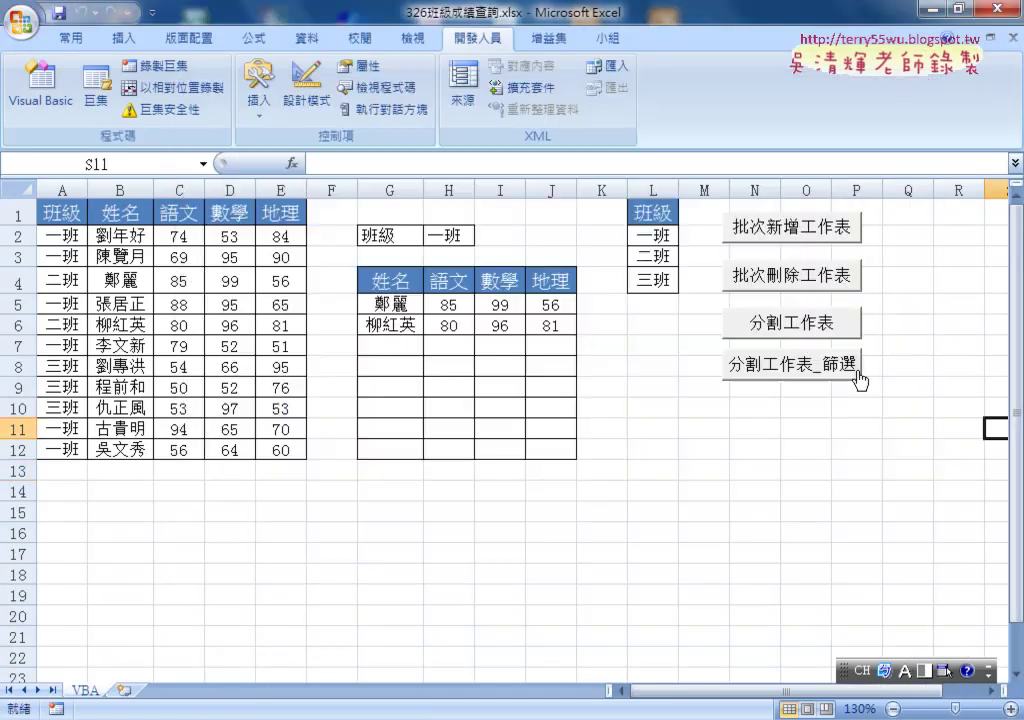
Run 分割工作表, check the new 一班, 二班 and 三班 sheets, then return to the VBA sheet.
{"action": "left_click", "coordinate": [805, 337]}
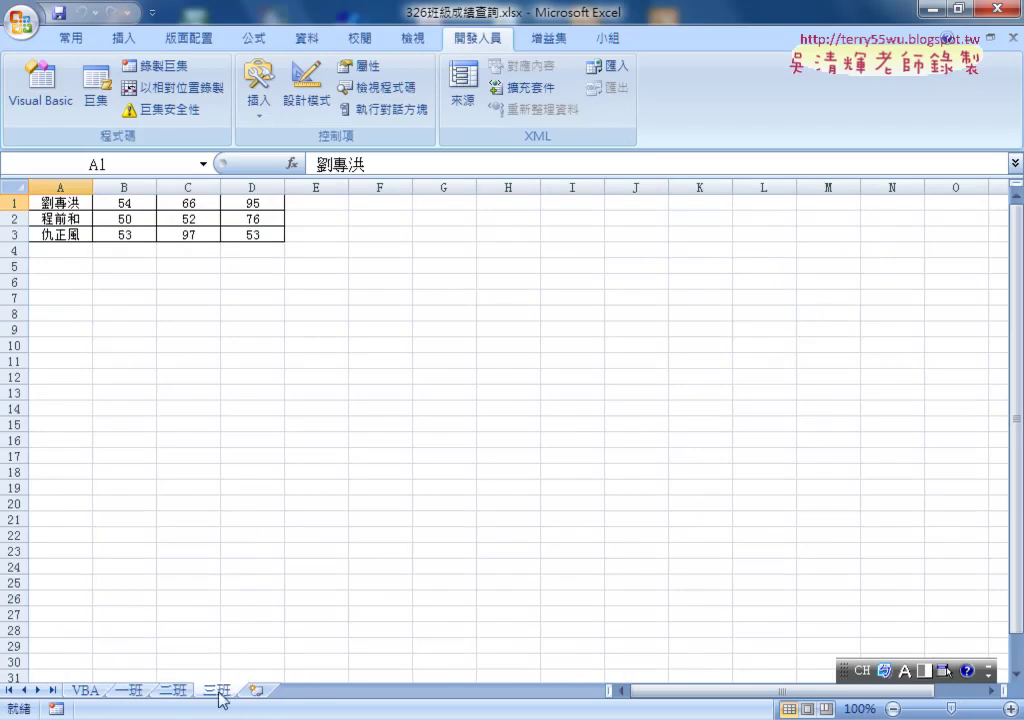
{"action": "left_click", "coordinate": [130, 692]}
{"action": "left_click", "coordinate": [162, 695]}
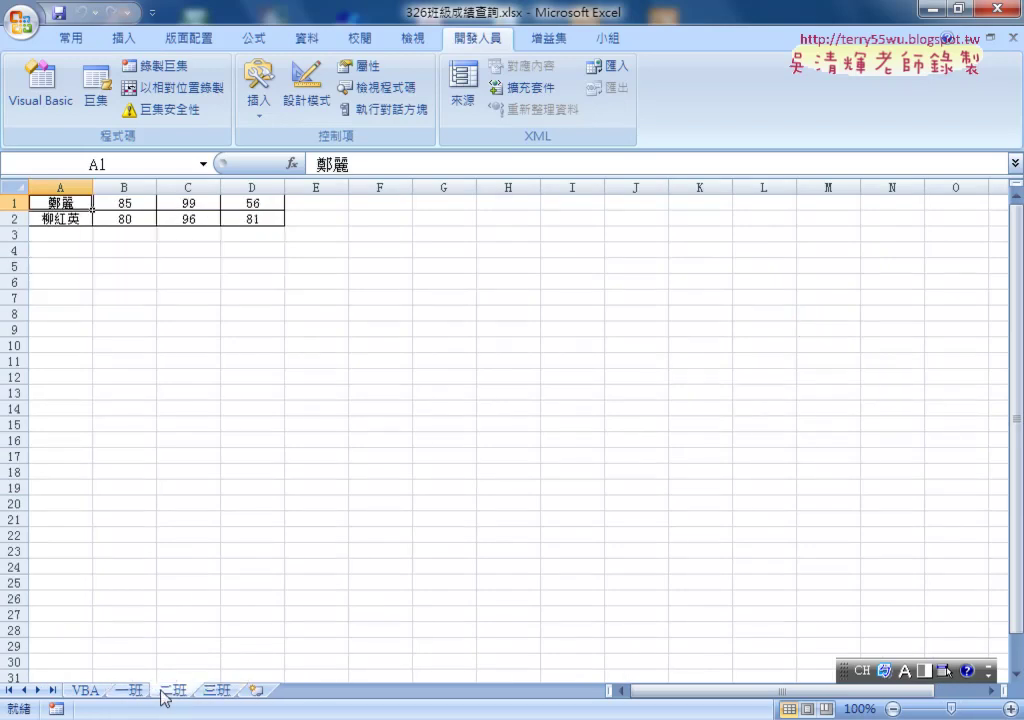
{"action": "left_click", "coordinate": [218, 691]}
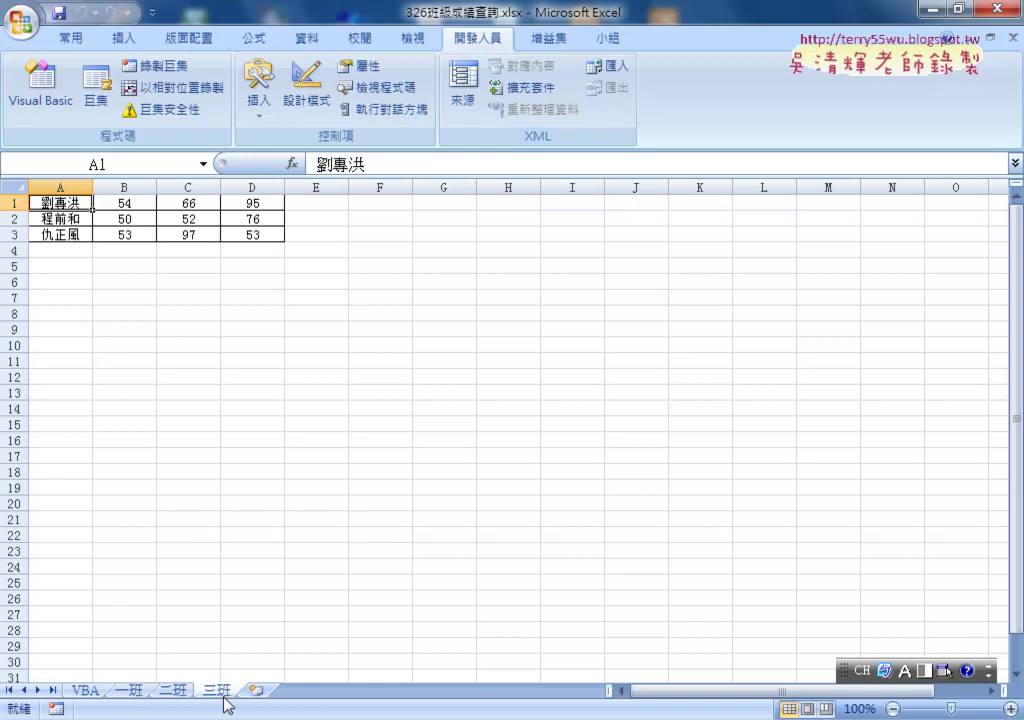
{"action": "left_click", "coordinate": [88, 692]}
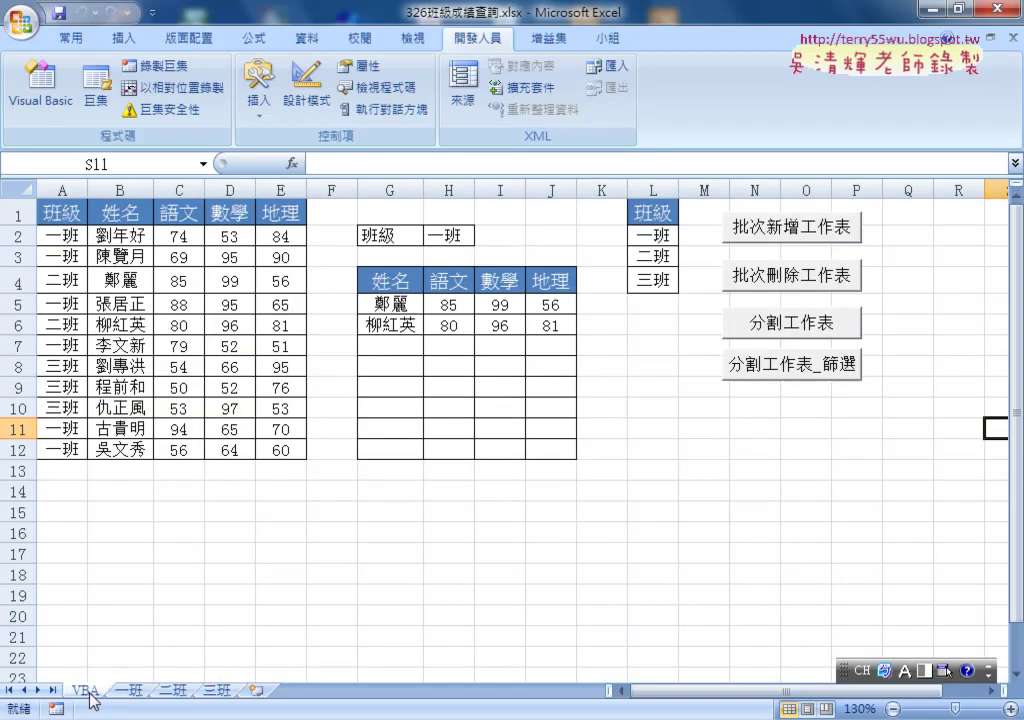
{"action": "key", "text": "alt+Tab"}
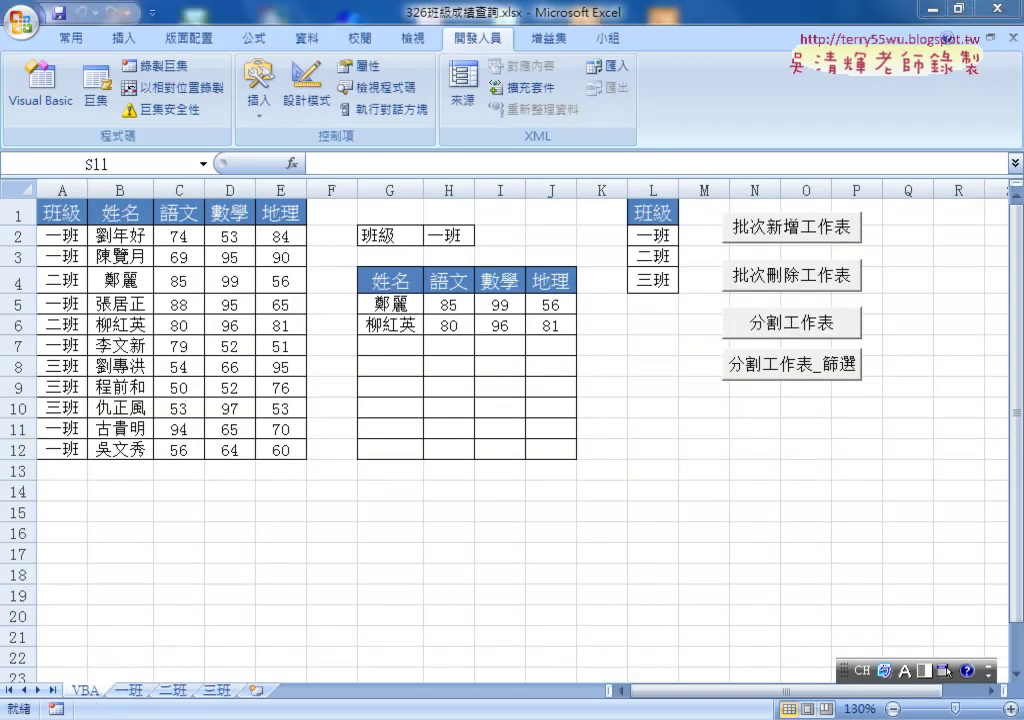
Highlight the row-copying block, then scroll down to the 用篩選分割工作表 section's 分割工作表_篩選 code.
{"action": "left_click_drag", "start_coordinate": [282, 550], "coordinate": [97, 400]}
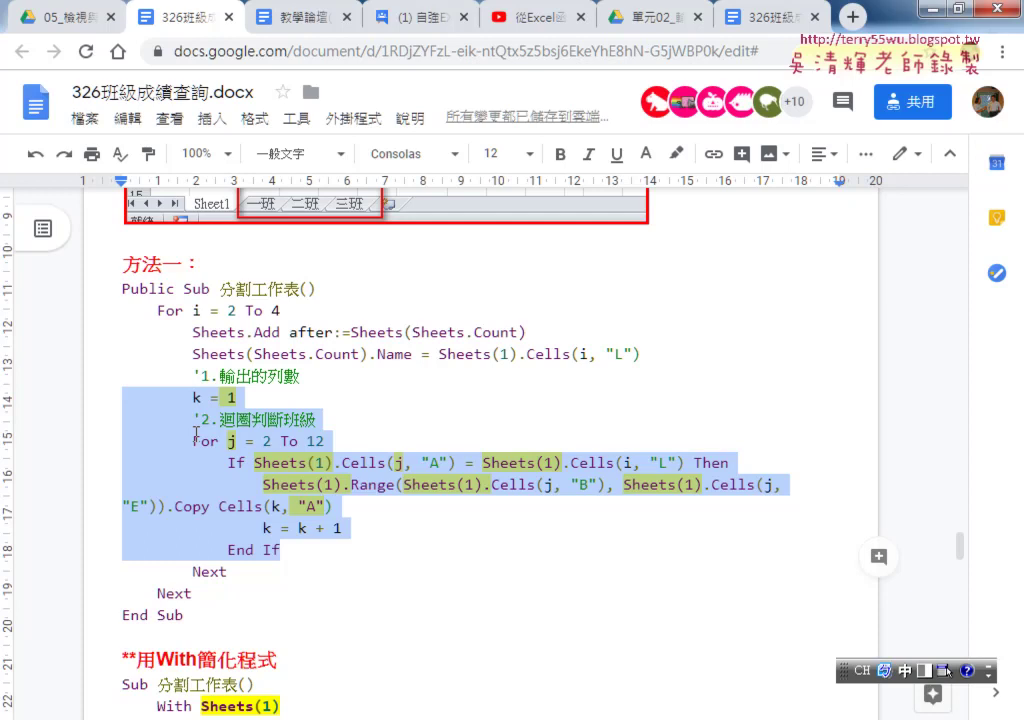
{"action": "scroll", "coordinate": [196, 435], "scroll_direction": "down", "scroll_amount": 1}
{"action": "scroll", "coordinate": [196, 435], "scroll_direction": "down", "scroll_amount": 2}
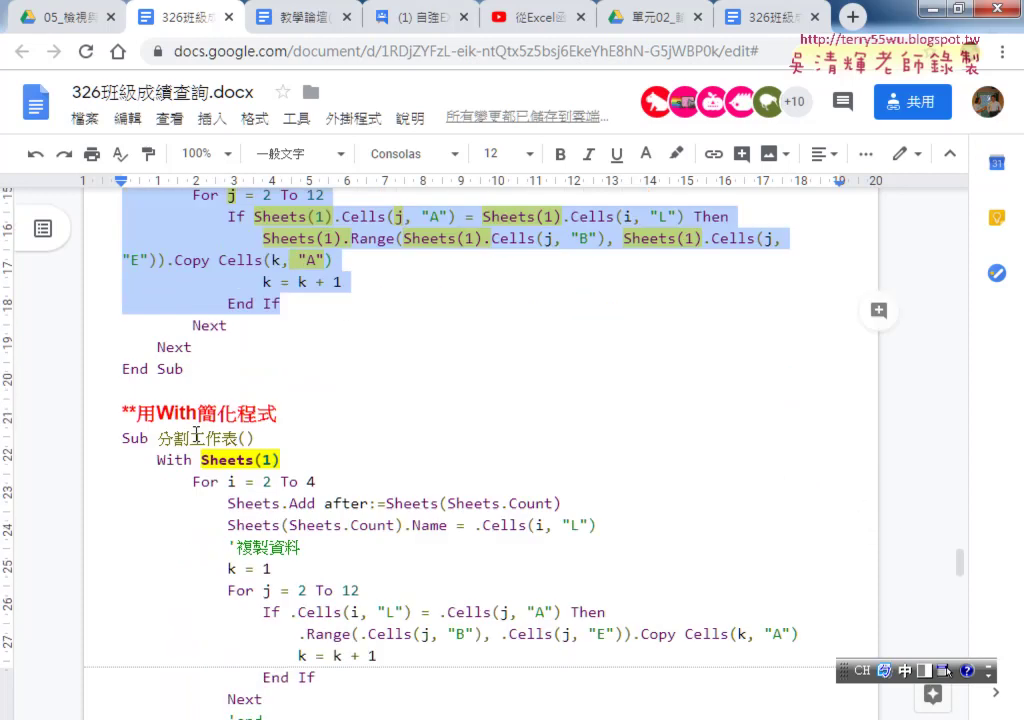
{"action": "scroll", "coordinate": [196, 435], "scroll_direction": "down", "scroll_amount": 1}
{"action": "scroll", "coordinate": [196, 435], "scroll_direction": "down", "scroll_amount": 2}
{"action": "scroll", "coordinate": [196, 435], "scroll_direction": "down", "scroll_amount": 1}
{"action": "scroll", "coordinate": [196, 435], "scroll_direction": "down", "scroll_amount": 3}
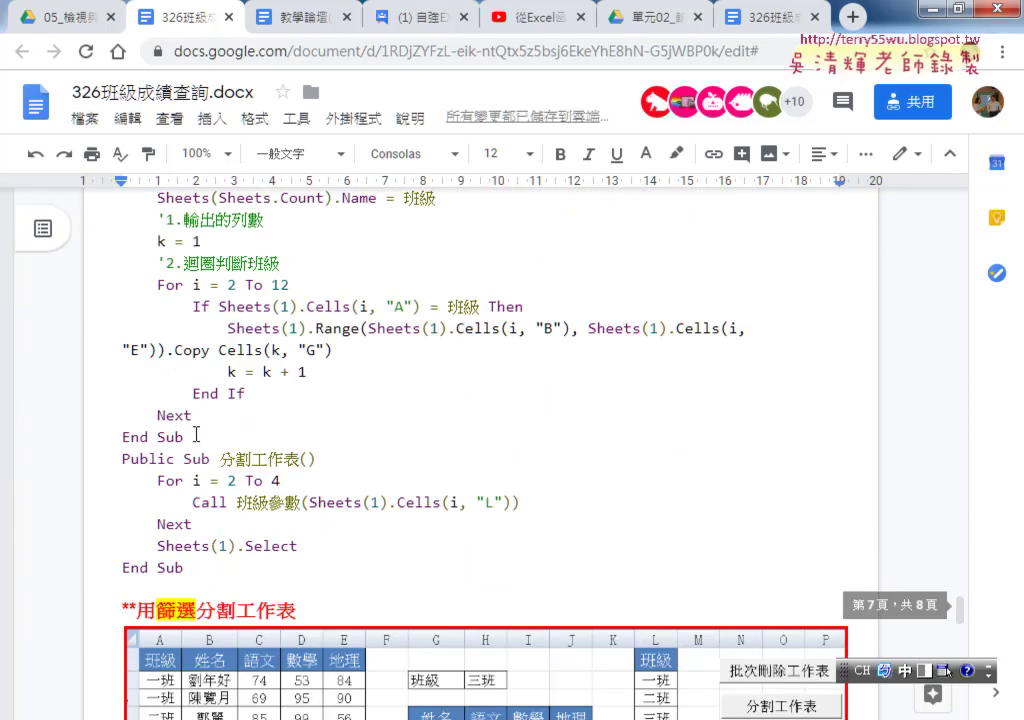
{"action": "scroll", "coordinate": [196, 430], "scroll_direction": "down", "scroll_amount": 2}
{"action": "scroll", "coordinate": [184, 381], "scroll_direction": "down", "scroll_amount": 1}
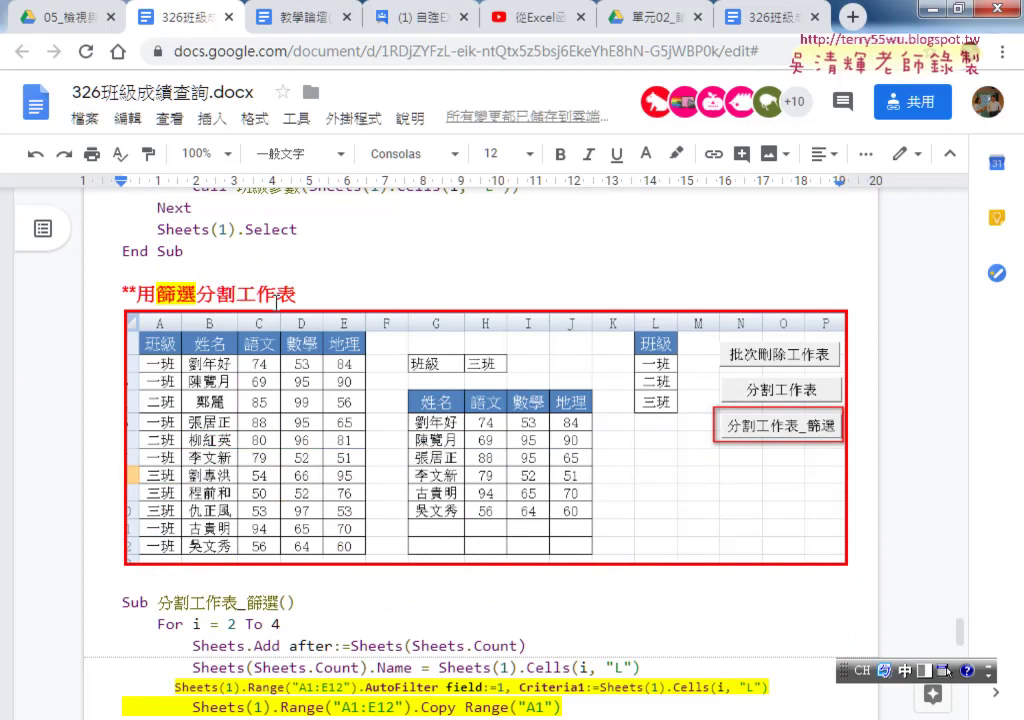
{"action": "scroll", "coordinate": [195, 386], "scroll_direction": "down", "scroll_amount": 3}
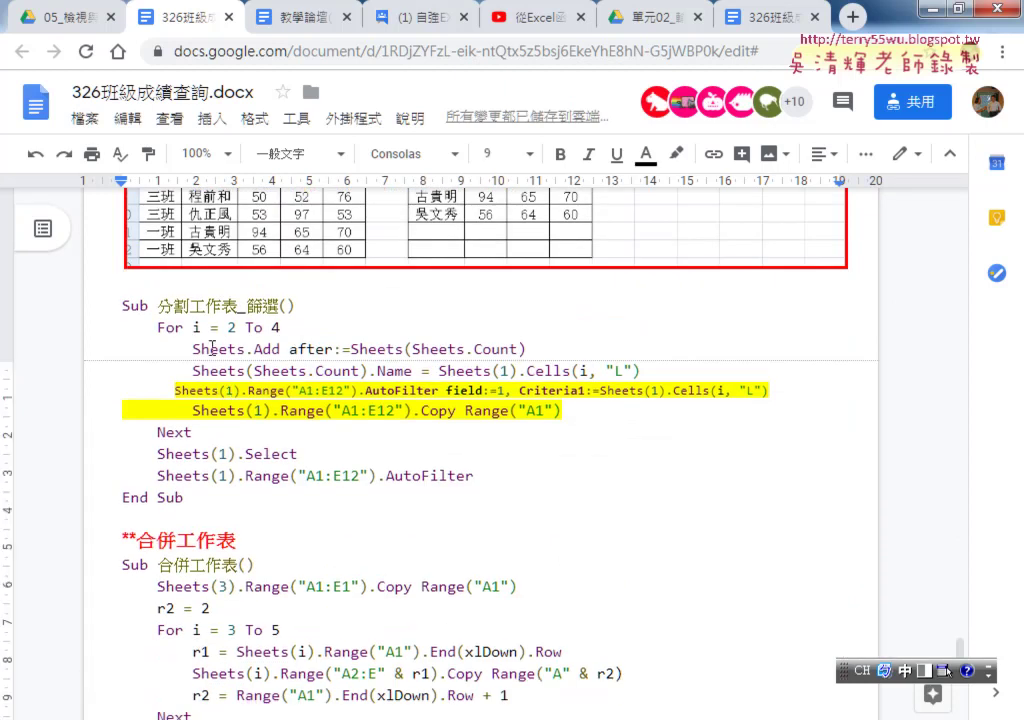
{"action": "left_click_drag", "start_coordinate": [157, 327], "coordinate": [245, 327]}
{"action": "left_click_drag", "start_coordinate": [318, 367], "coordinate": [648, 372]}
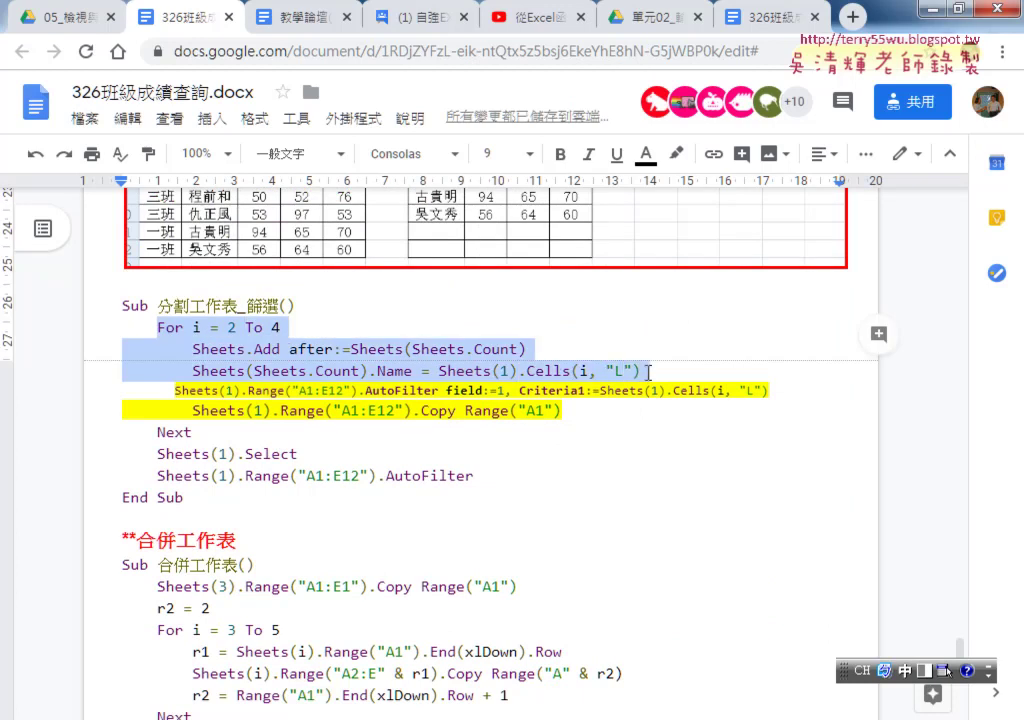
{"action": "left_click", "coordinate": [415, 410]}
{"action": "left_click_drag", "start_coordinate": [599, 414], "coordinate": [112, 393]}
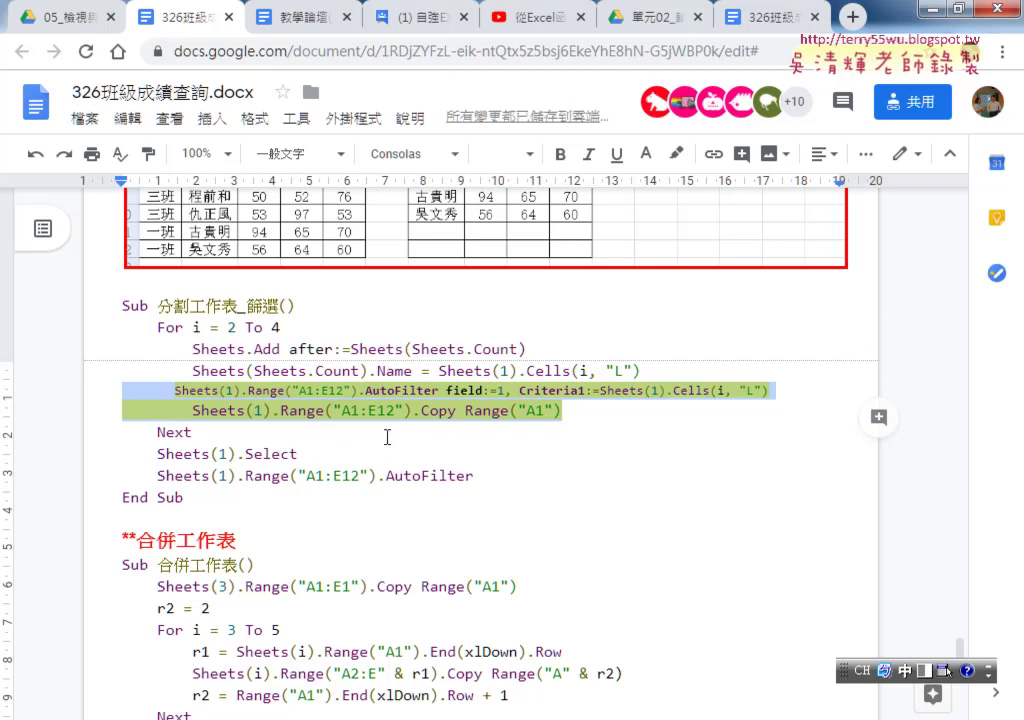
{"action": "left_click", "coordinate": [343, 410]}
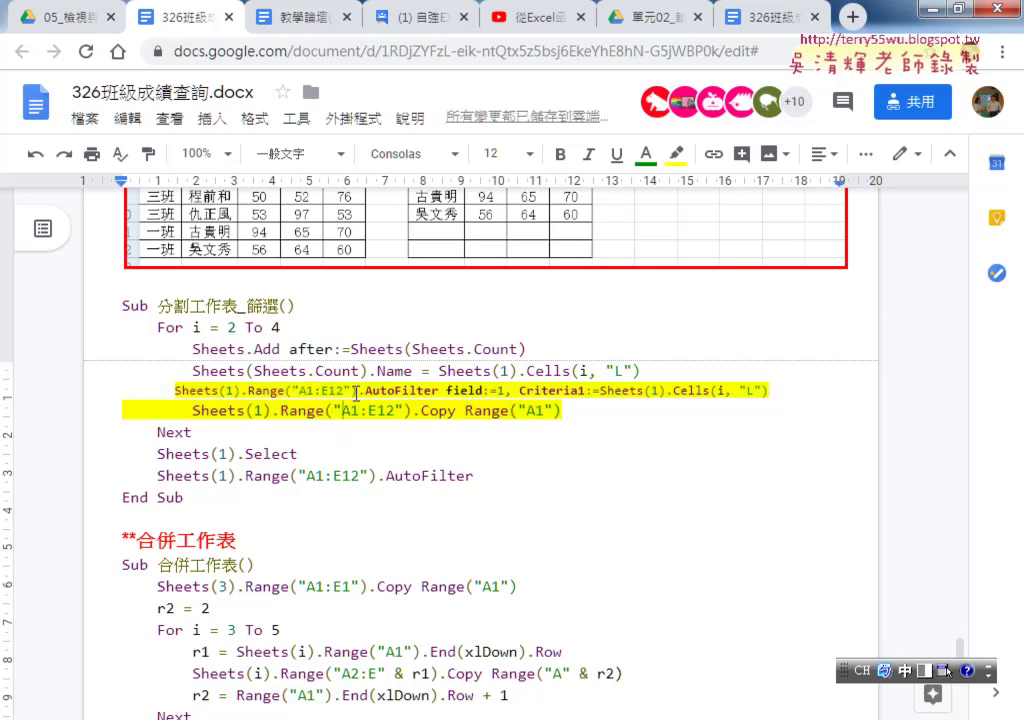
{"action": "left_click_drag", "start_coordinate": [364, 391], "coordinate": [439, 391]}
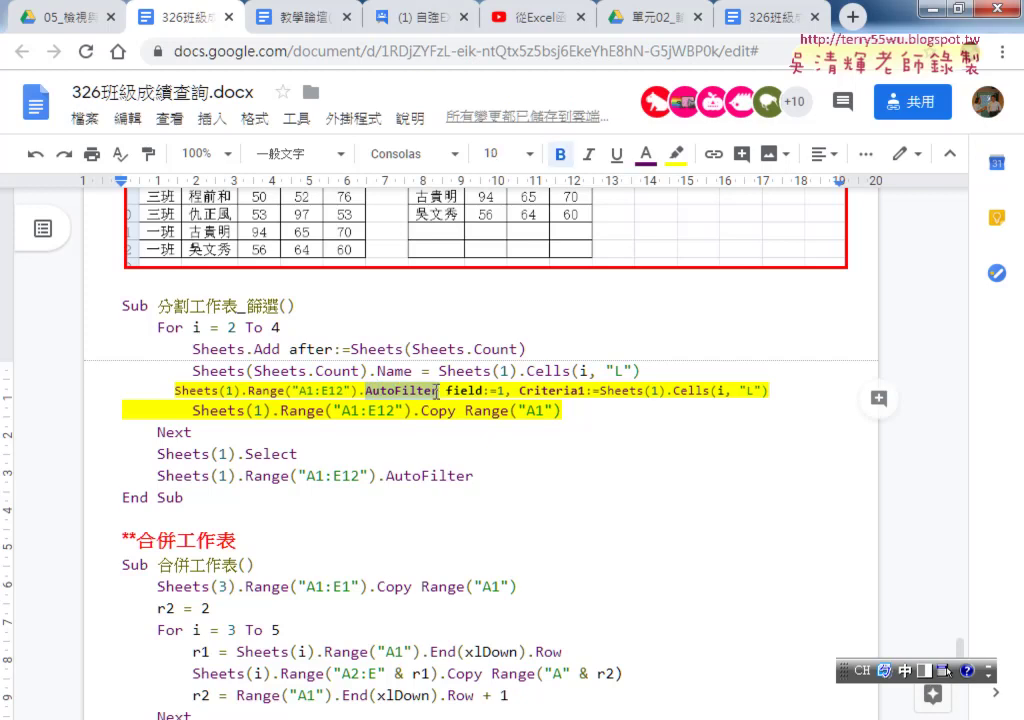
{"action": "left_click", "coordinate": [513, 398]}
{"action": "double_click", "coordinate": [503, 391]}
{"action": "key", "text": "ctrl+b"}
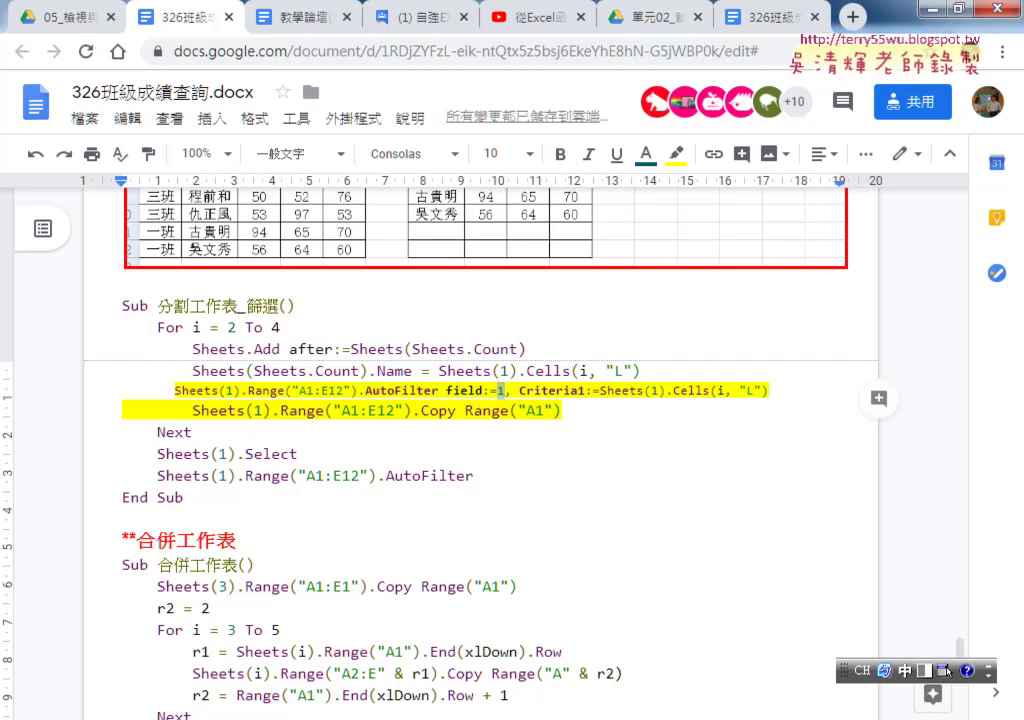
In Excel, compare class column A and cell A2 against 一班 in the class list, and view the module code.
{"action": "mouse_move", "coordinate": [347, 718]}
{"action": "left_click", "coordinate": [362, 630]}
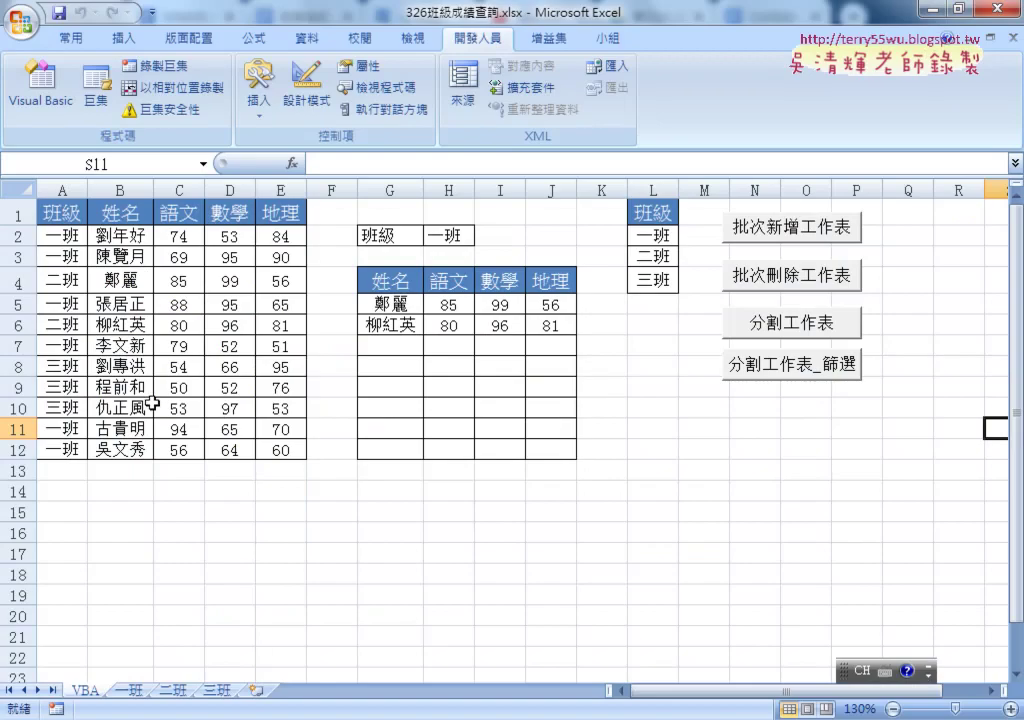
{"action": "left_click", "coordinate": [58, 189]}
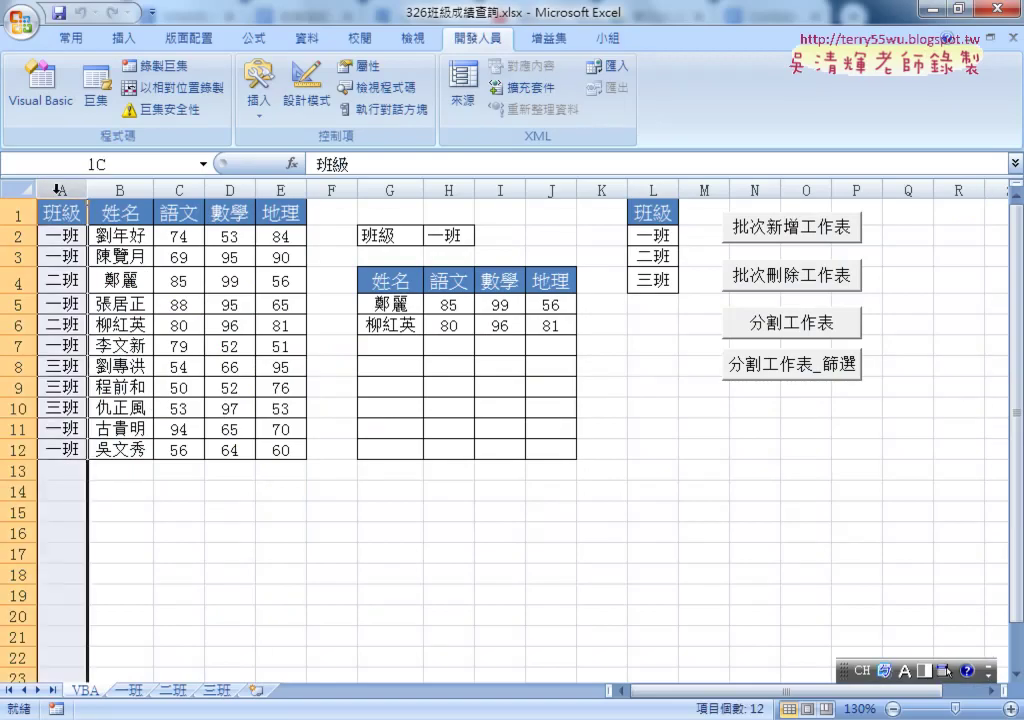
{"action": "left_click", "coordinate": [650, 236]}
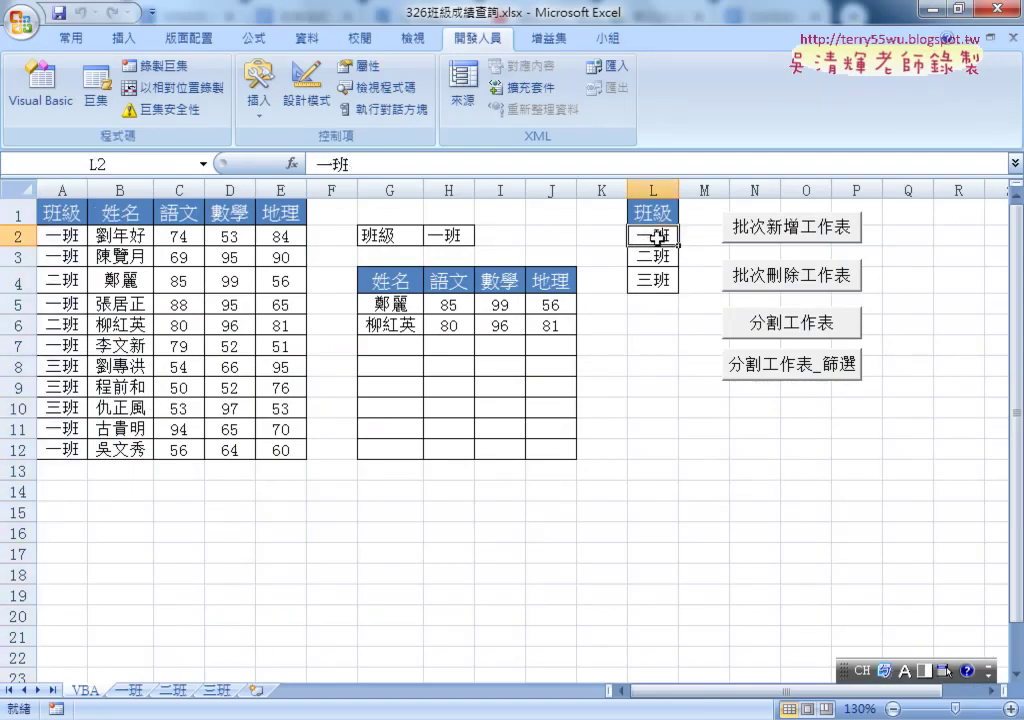
{"action": "left_click", "coordinate": [52, 237]}
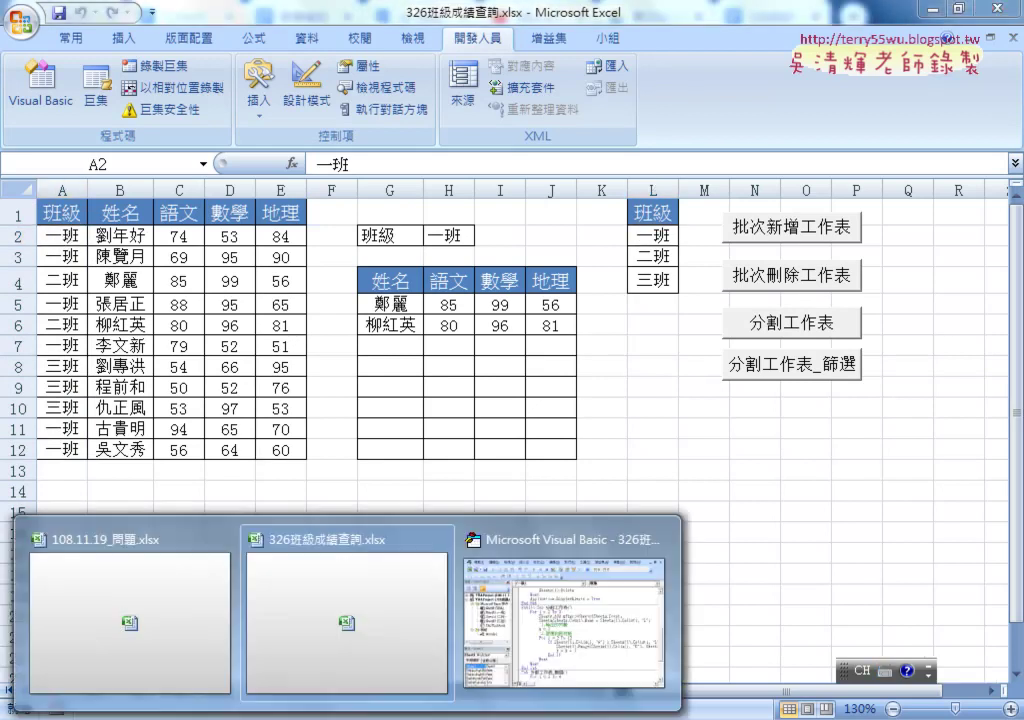
{"action": "left_click", "coordinate": [575, 609]}
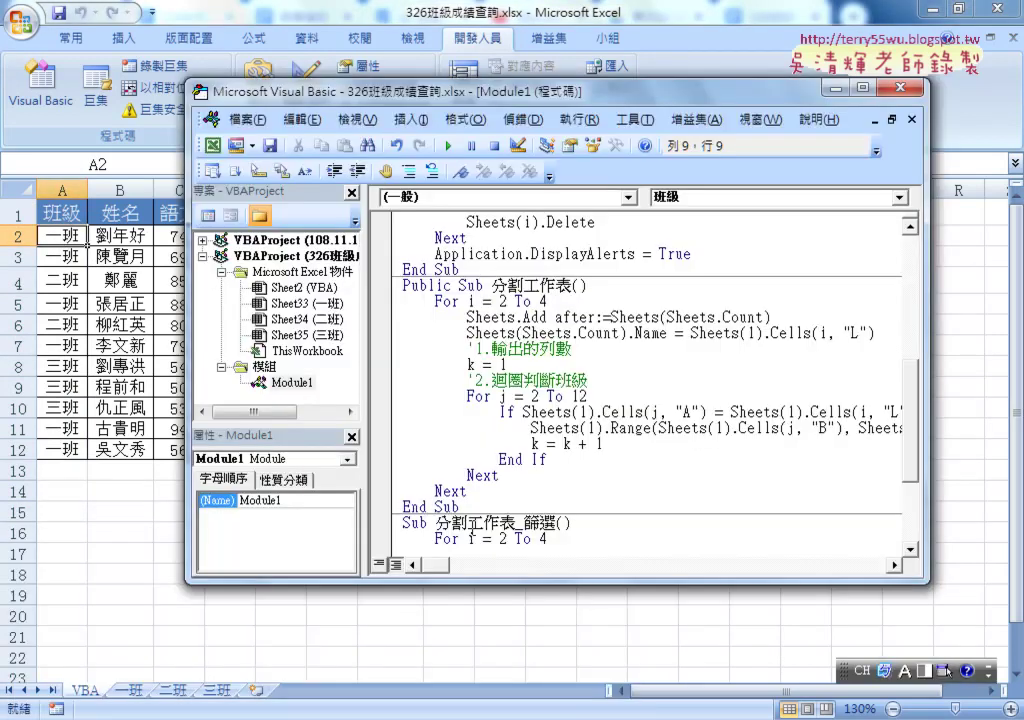
{"action": "key", "text": "alt+Tab"}
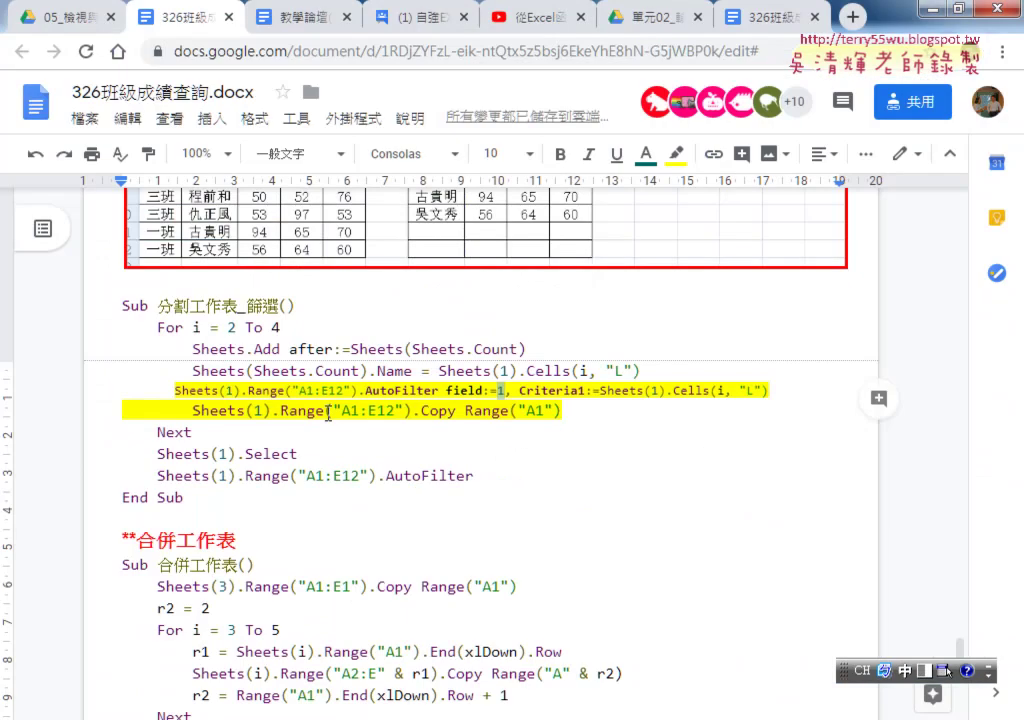
Highlight Range("A1:E12") in the Copy line, then minimize Chrome to reveal Excel's VBA editor.
{"action": "left_click_drag", "start_coordinate": [281, 410], "coordinate": [413, 410]}
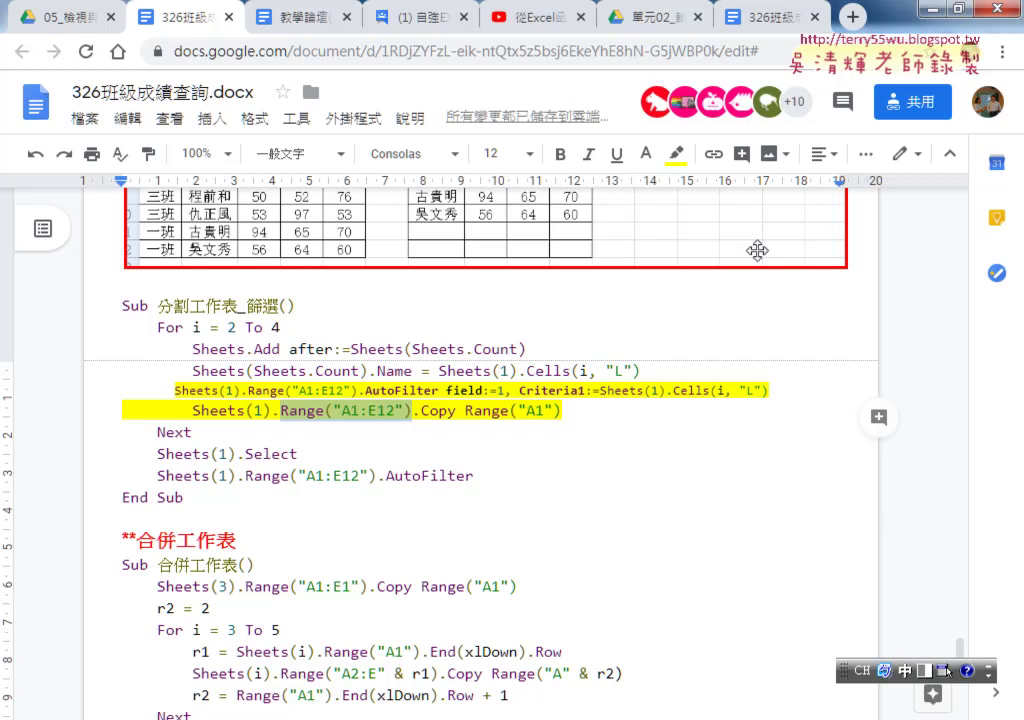
{"action": "left_click", "coordinate": [926, 22]}
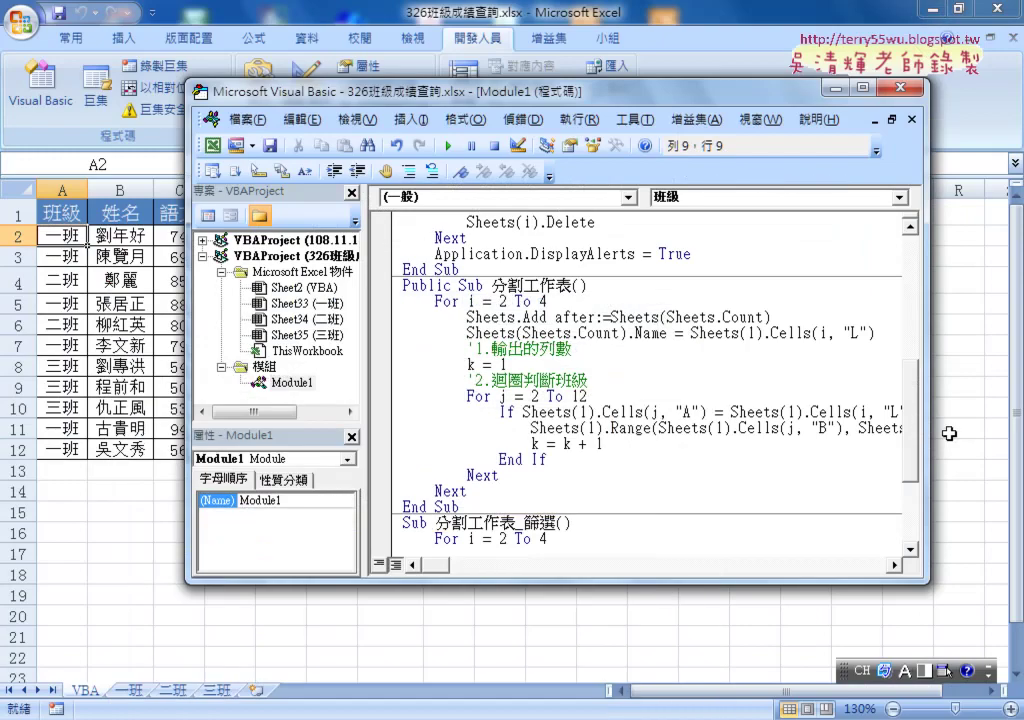
Delete the class sheets with 批次刪除工作表, rerun the split via 分割工作表_篩選, and inspect the 一班 table.
{"action": "left_click", "coordinate": [948, 432]}
{"action": "left_click", "coordinate": [789, 276]}
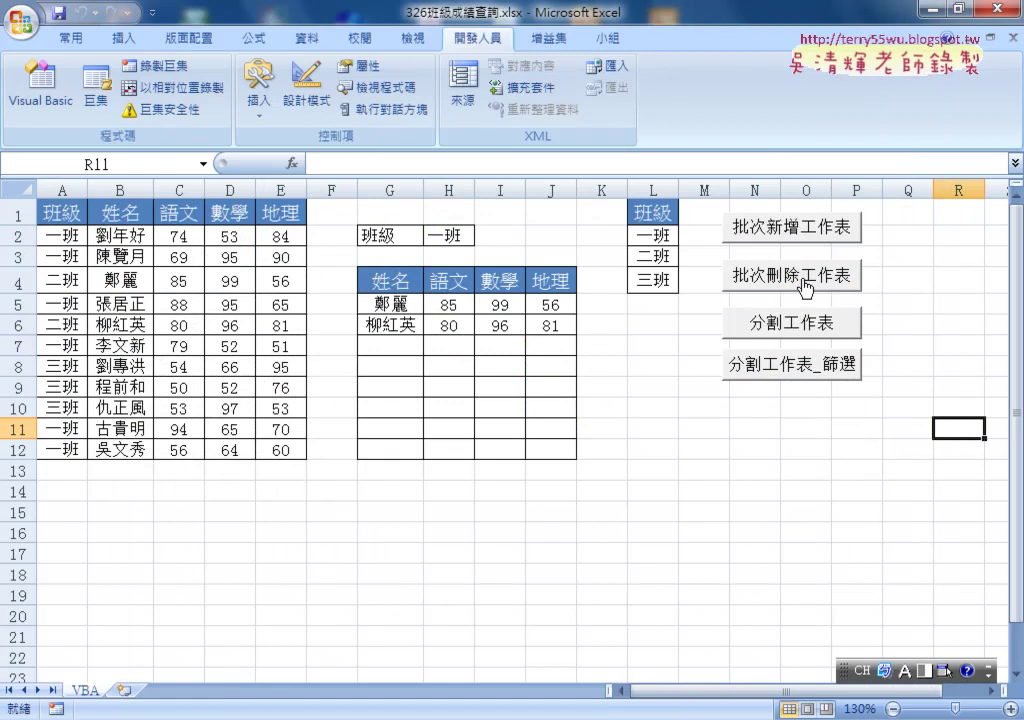
{"action": "left_click", "coordinate": [783, 375]}
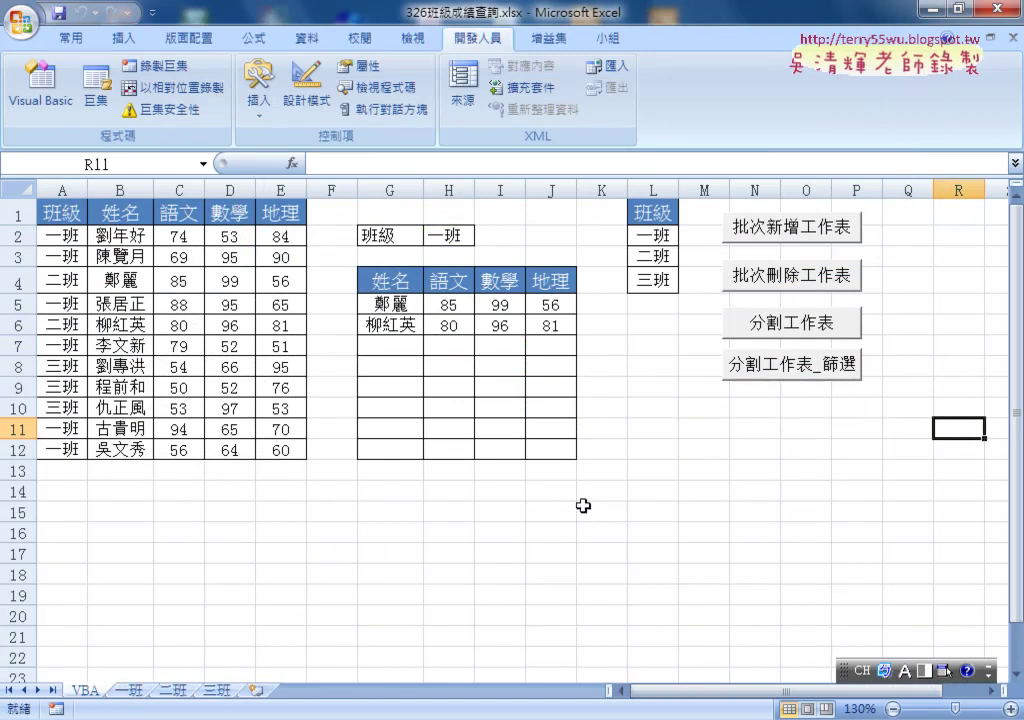
{"action": "left_click", "coordinate": [131, 694]}
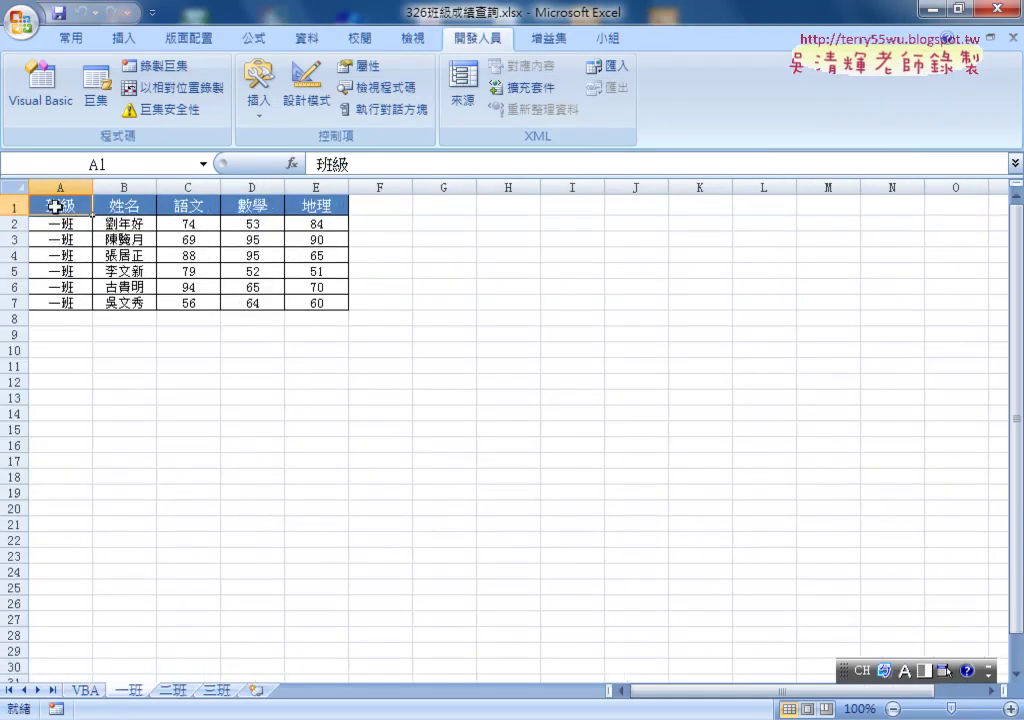
{"action": "mouse_move", "coordinate": [50, 204]}
{"action": "left_mouse_down"}
{"action": "mouse_move", "coordinate": [302, 215]}
{"action": "mouse_move", "coordinate": [315, 316]}
{"action": "left_mouse_up"}
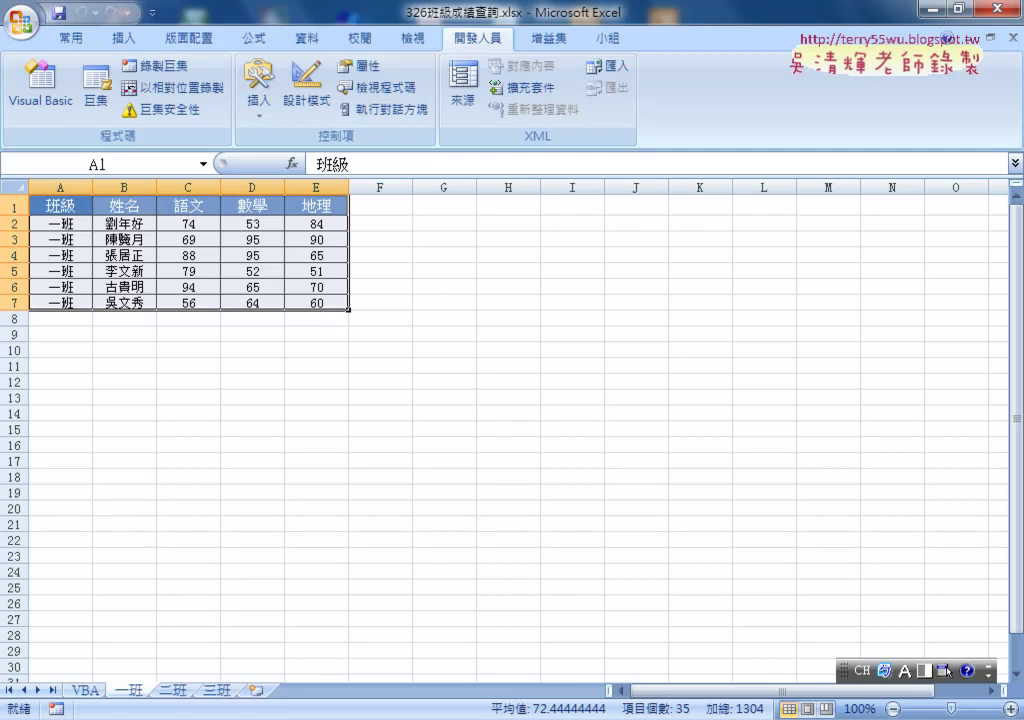
{"action": "left_click", "coordinate": [85, 690]}
{"action": "key", "text": "alt+Tab"}
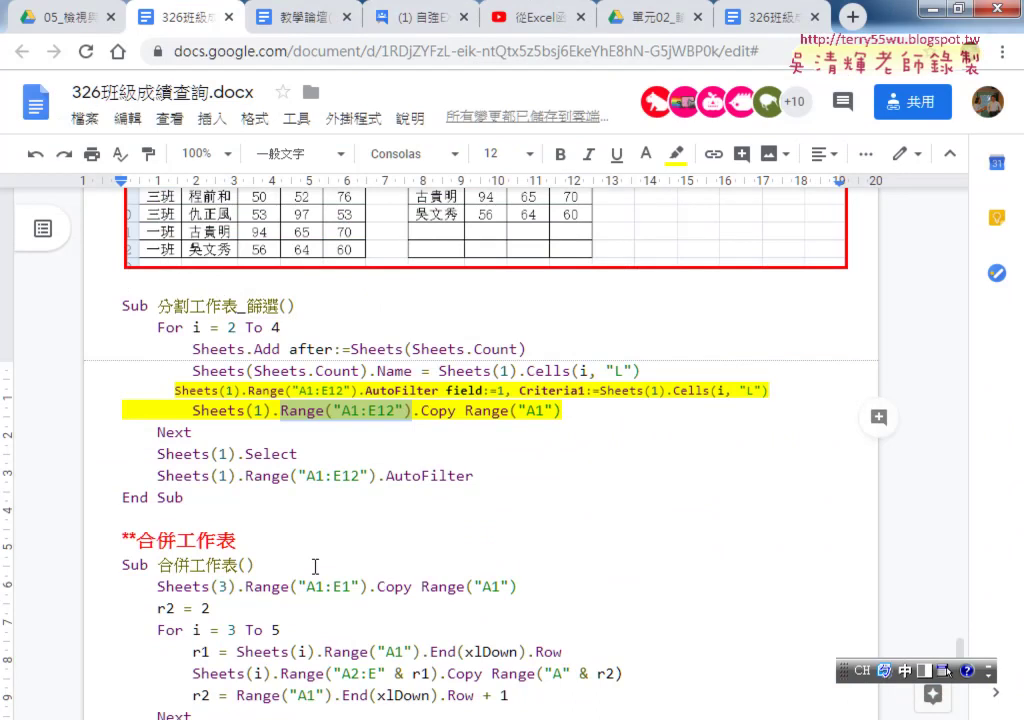
Show 326班級成績查詢.docx full screen with the 分割工作表_篩選 code and grades table in view.
{"action": "scroll", "coordinate": [315, 566], "scroll_direction": "up", "scroll_amount": 1}
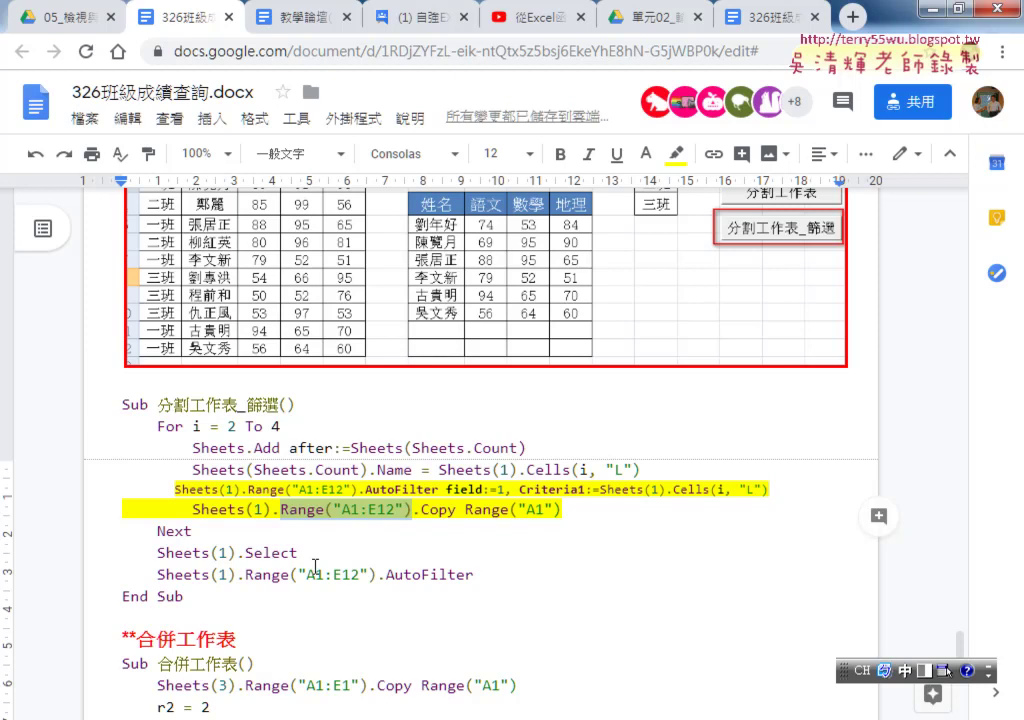
{"action": "key", "text": "F11"}
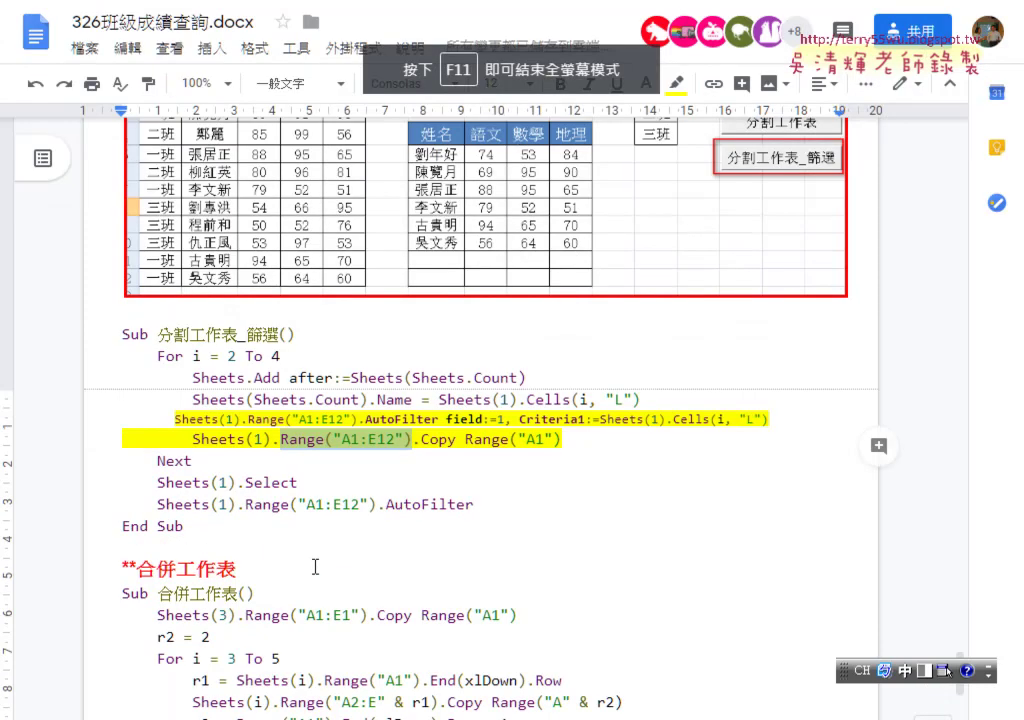